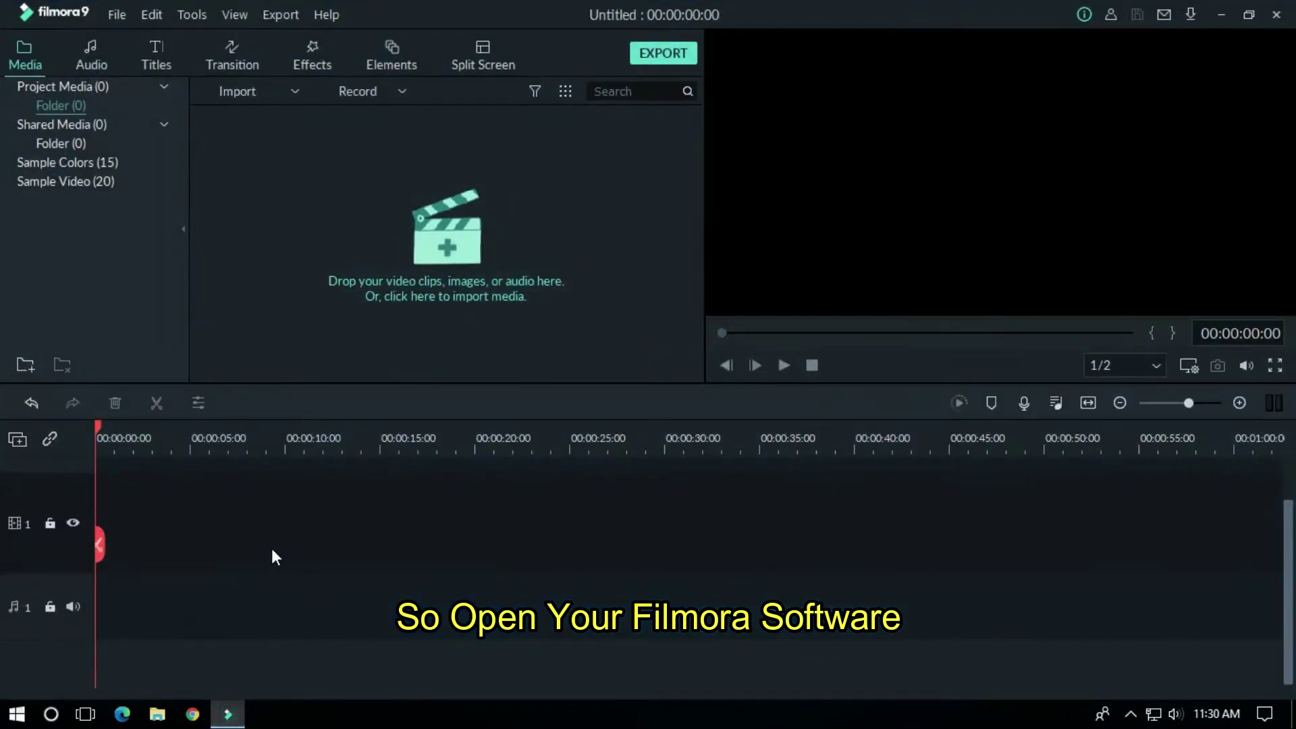
Place the Black sample colour clip on video track 1 and zoom the timeline to one-second marks.
click(63, 165)
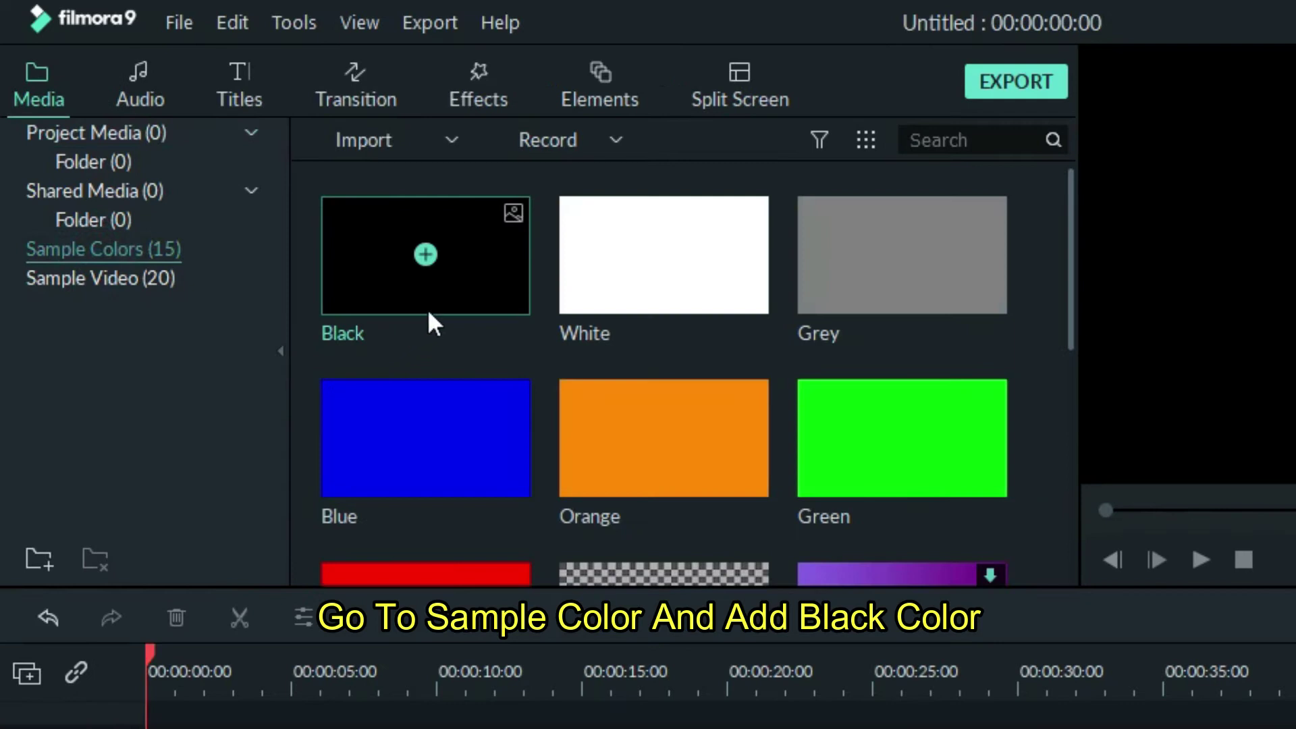
drag(432, 300, 135, 728)
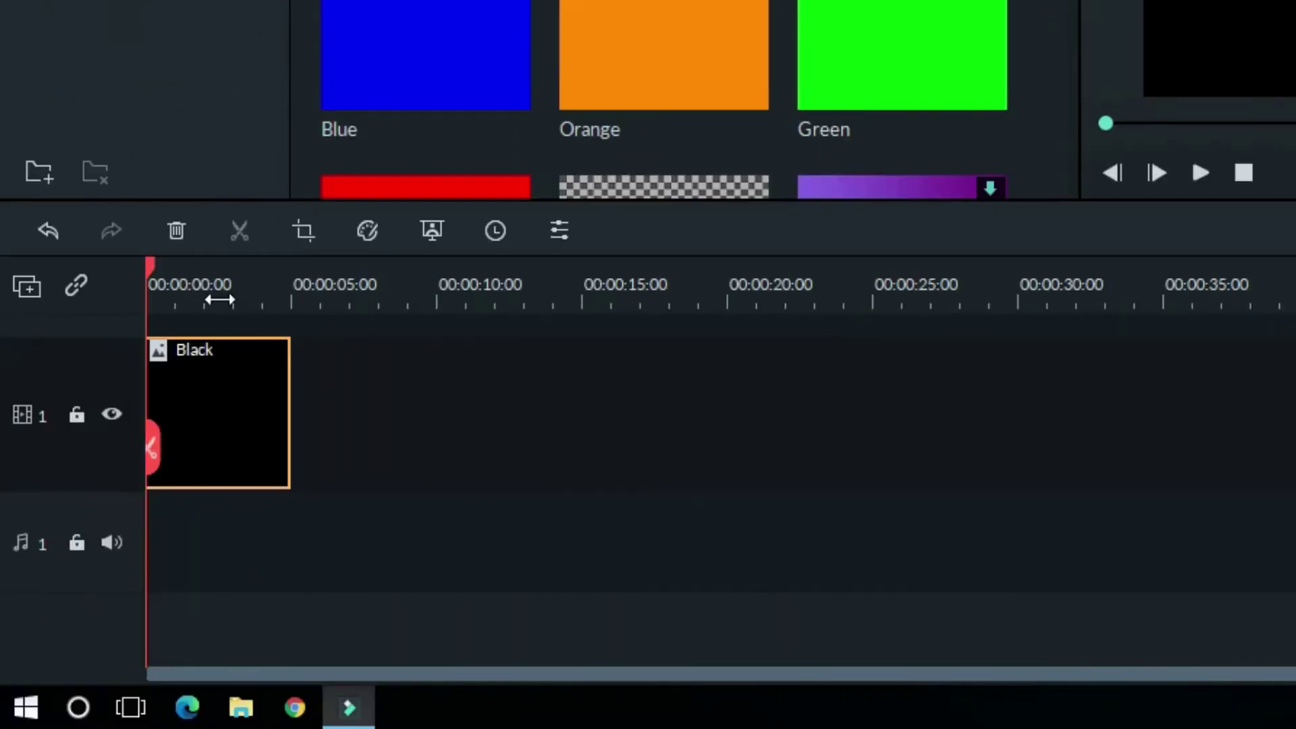
drag(220, 299, 644, 297)
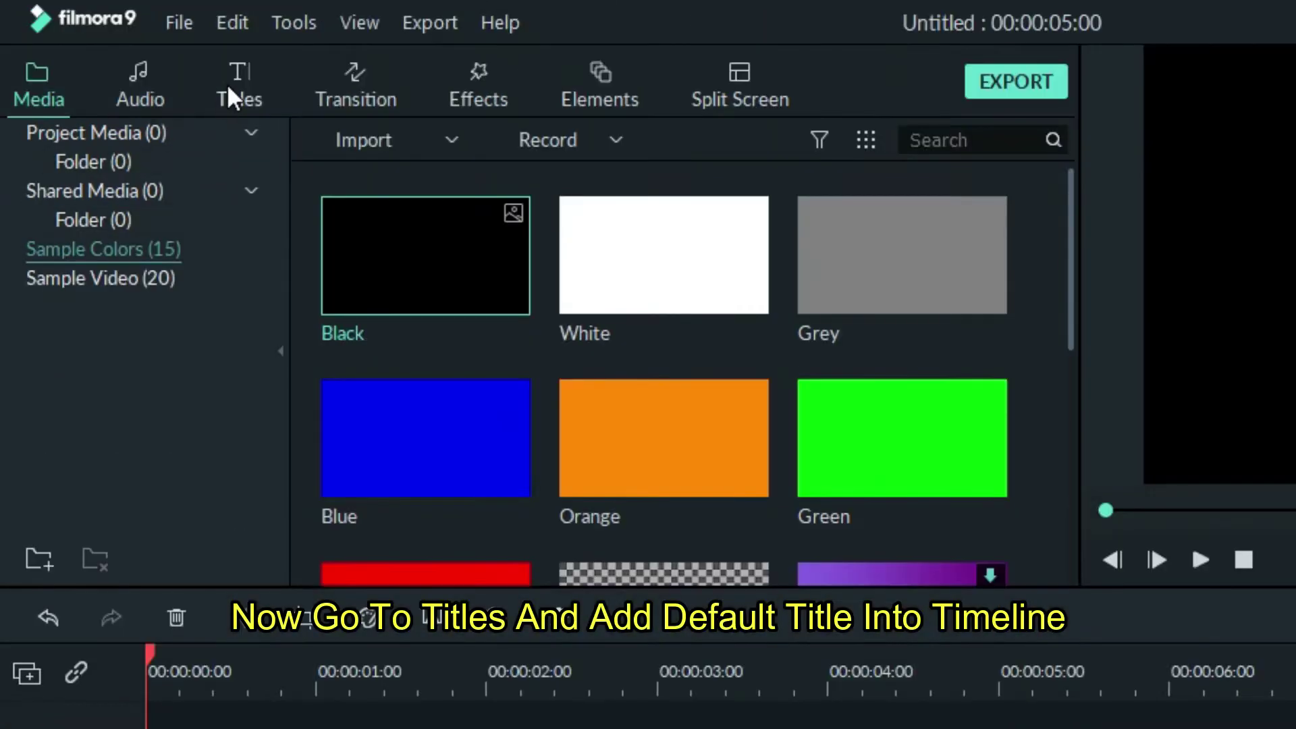
Layer the Default Title clip on track 2 above the black clip.
click(227, 83)
mouse_move(690, 327)
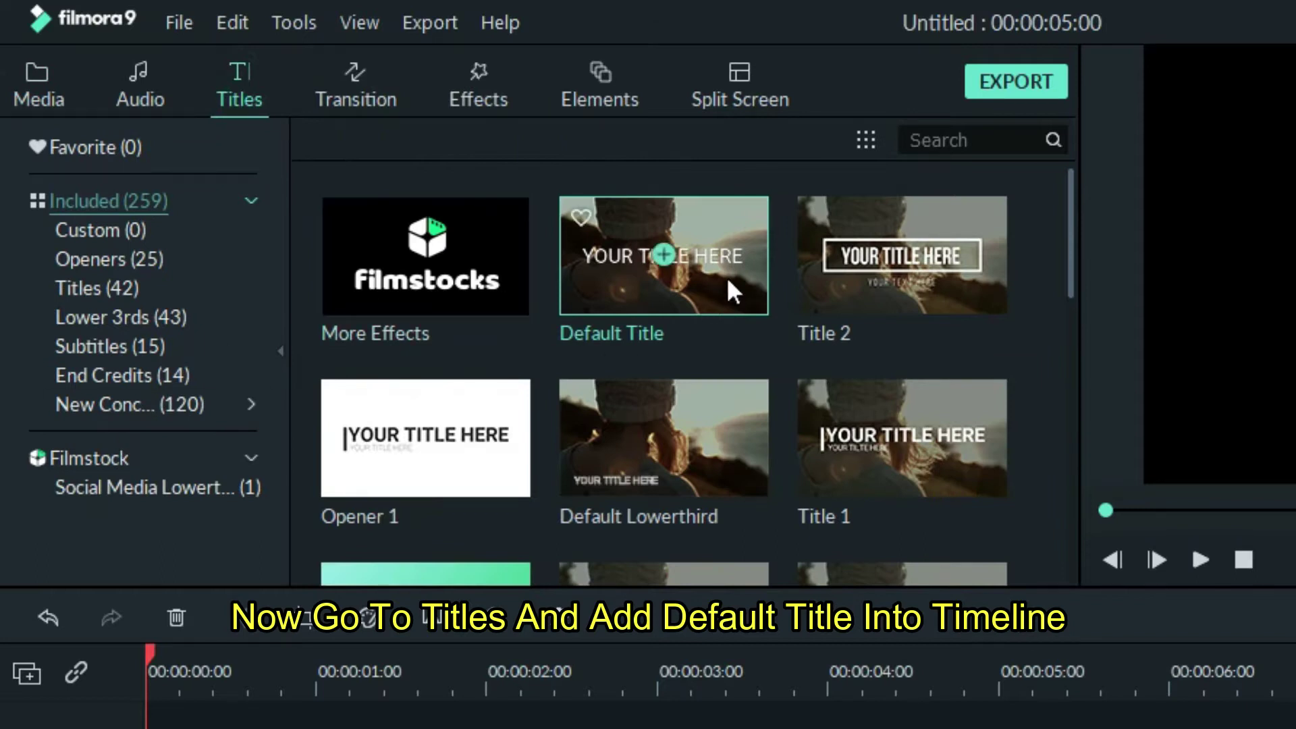
drag(733, 290, 168, 388)
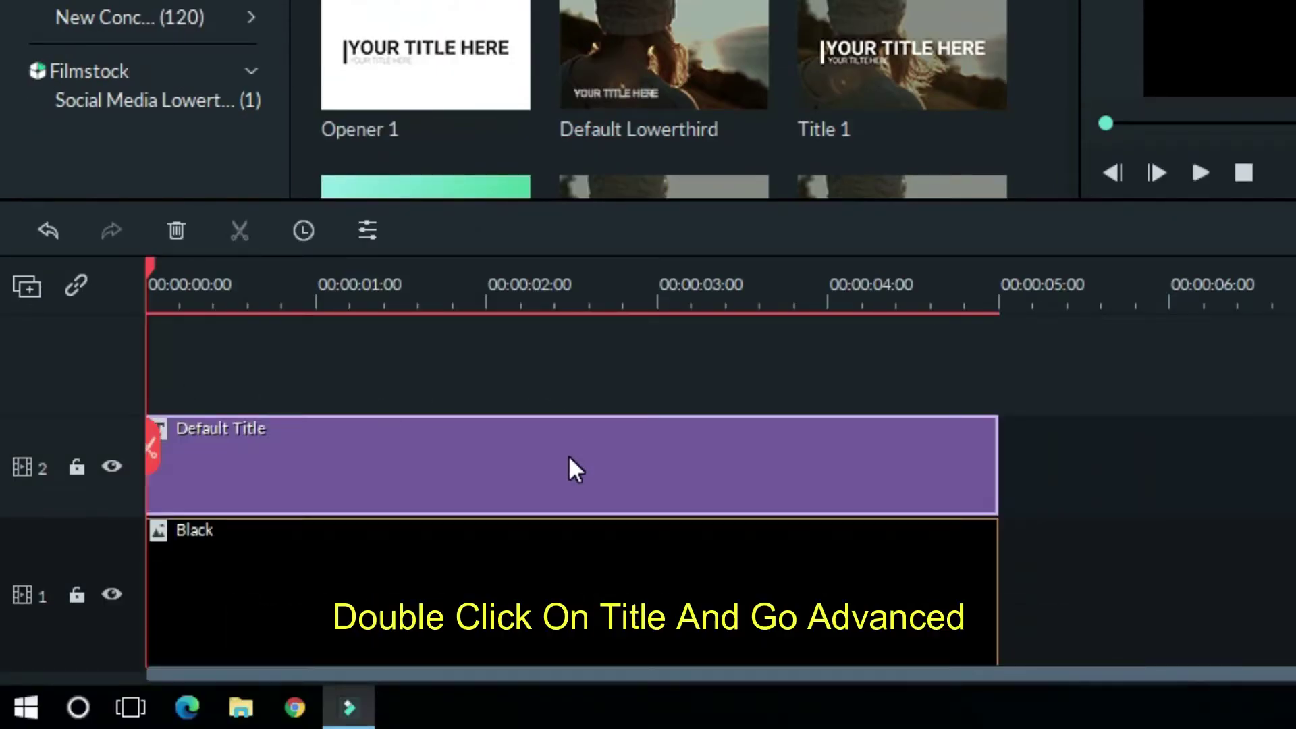
Change the title text to MAHMUD in Monument Extended Ultrabold with letter spacing 20.
double_click(569, 456)
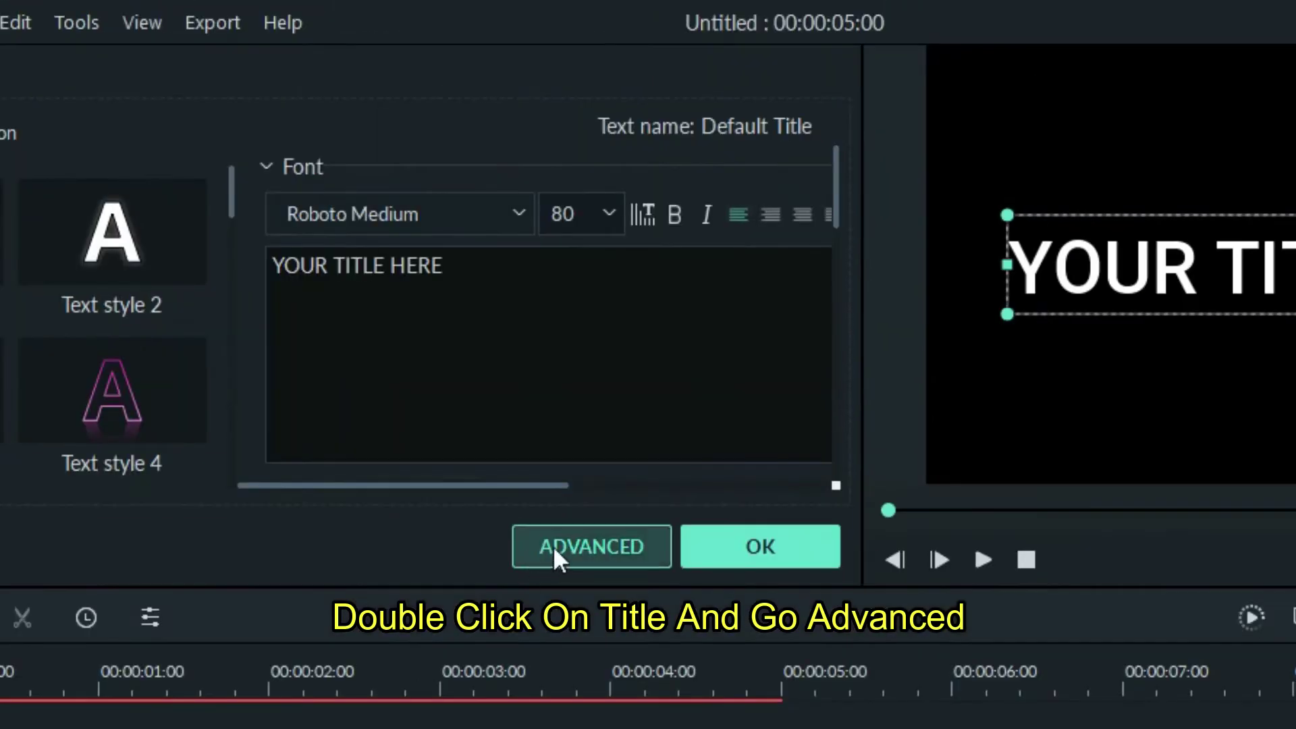
click(575, 548)
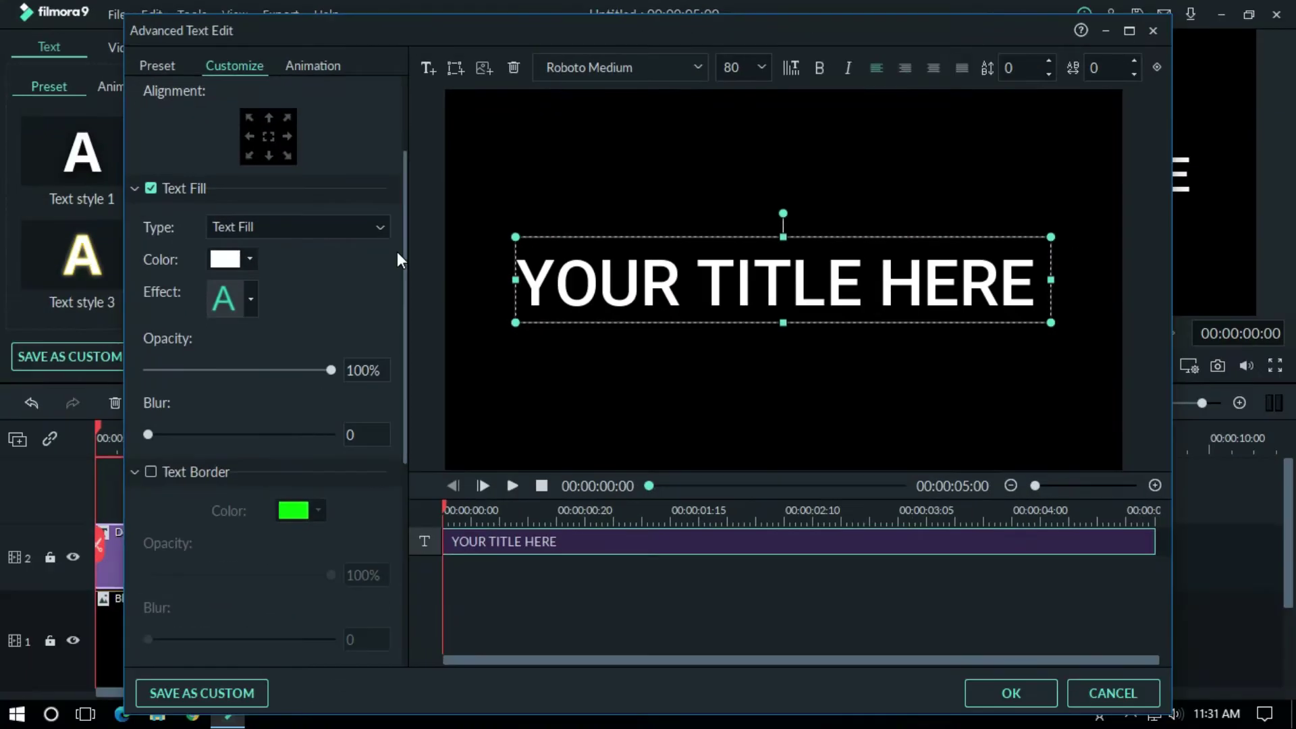
drag(404, 216, 404, 177)
triple_click(309, 136)
text(MAHMUD)
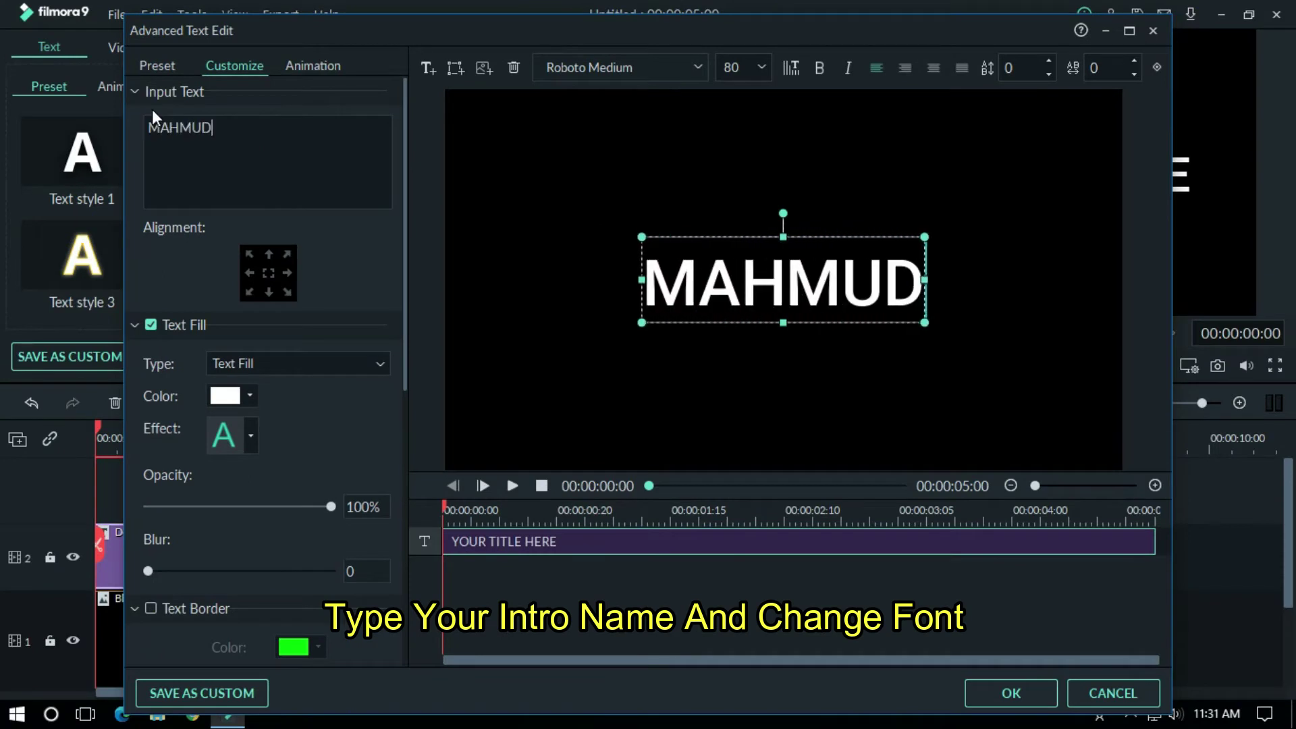
click(689, 60)
text(mon)
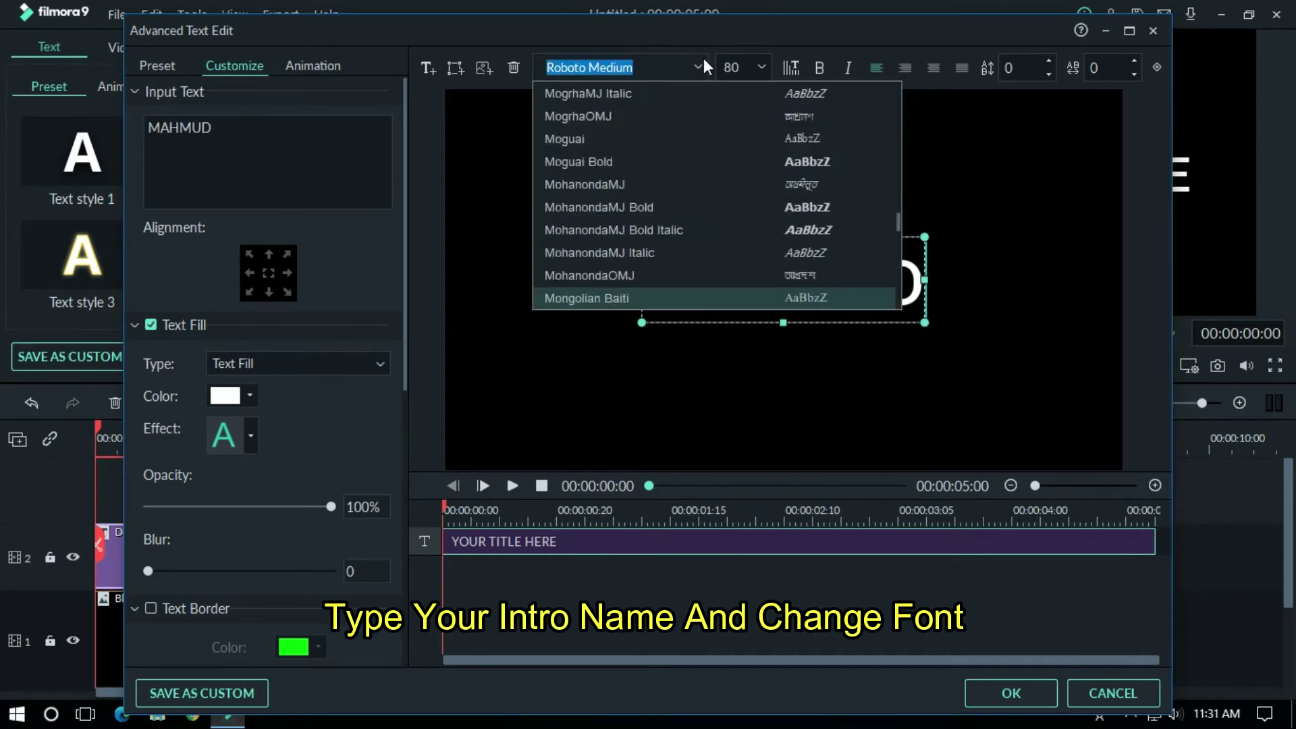
key(Down)
key(Down)
key(Down)
key(Down)
key(Down)
key(Down)
key(Down)
key(Down)
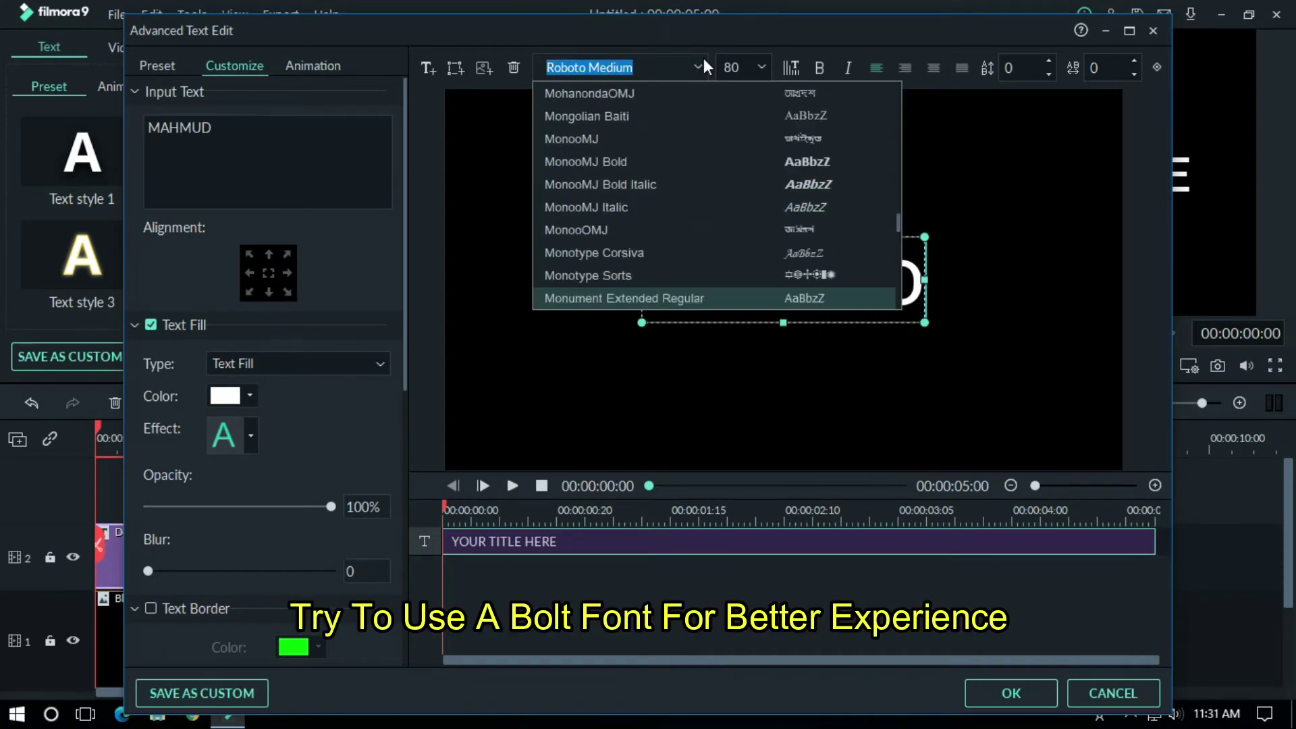
key(Down)
click(690, 294)
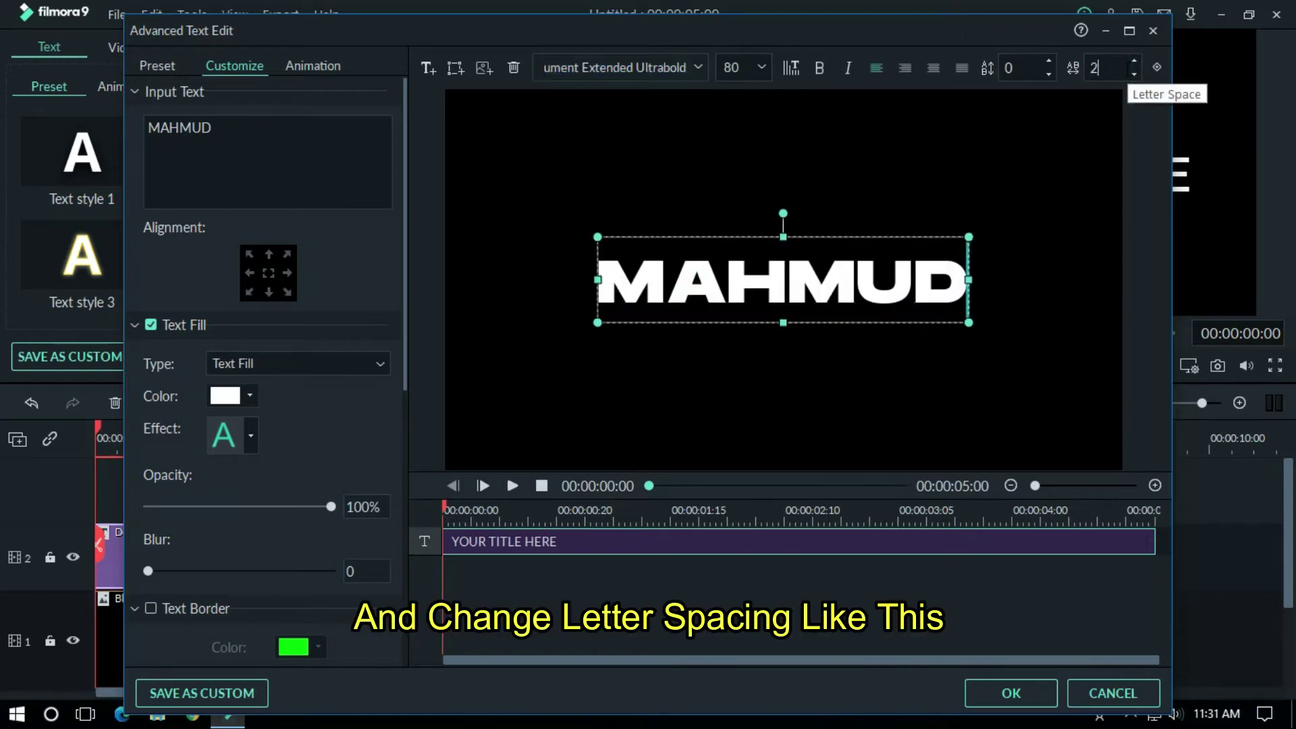
text(20)
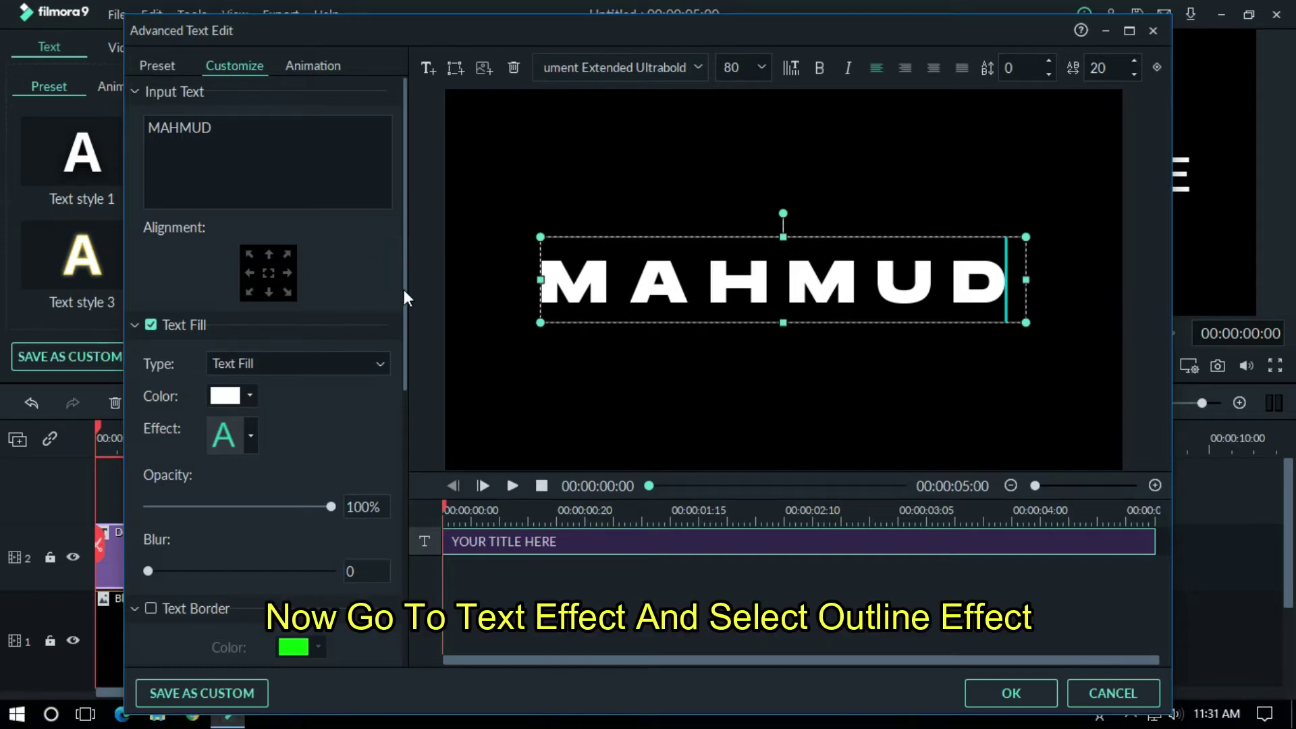
Apply the Outline text effect with the fill opacity lowered to 0%.
drag(404, 291, 408, 299)
click(226, 400)
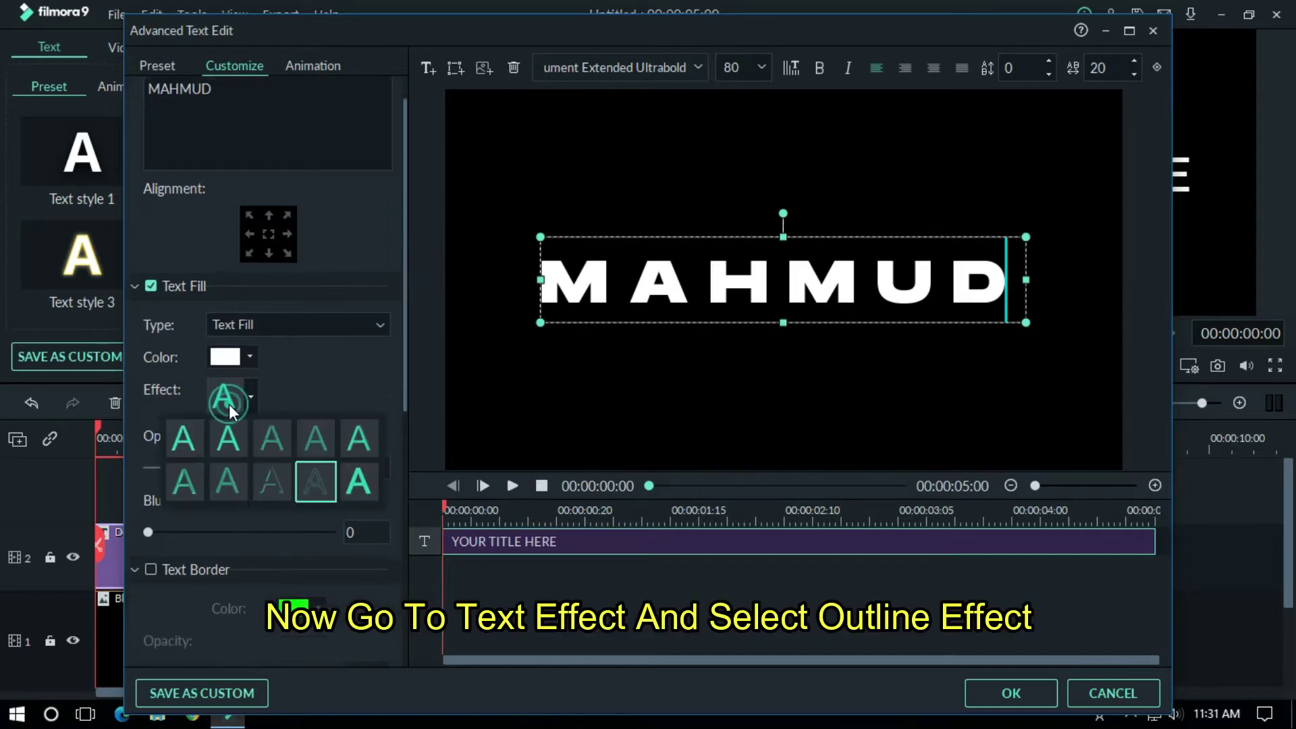
click(303, 488)
drag(273, 468, 148, 468)
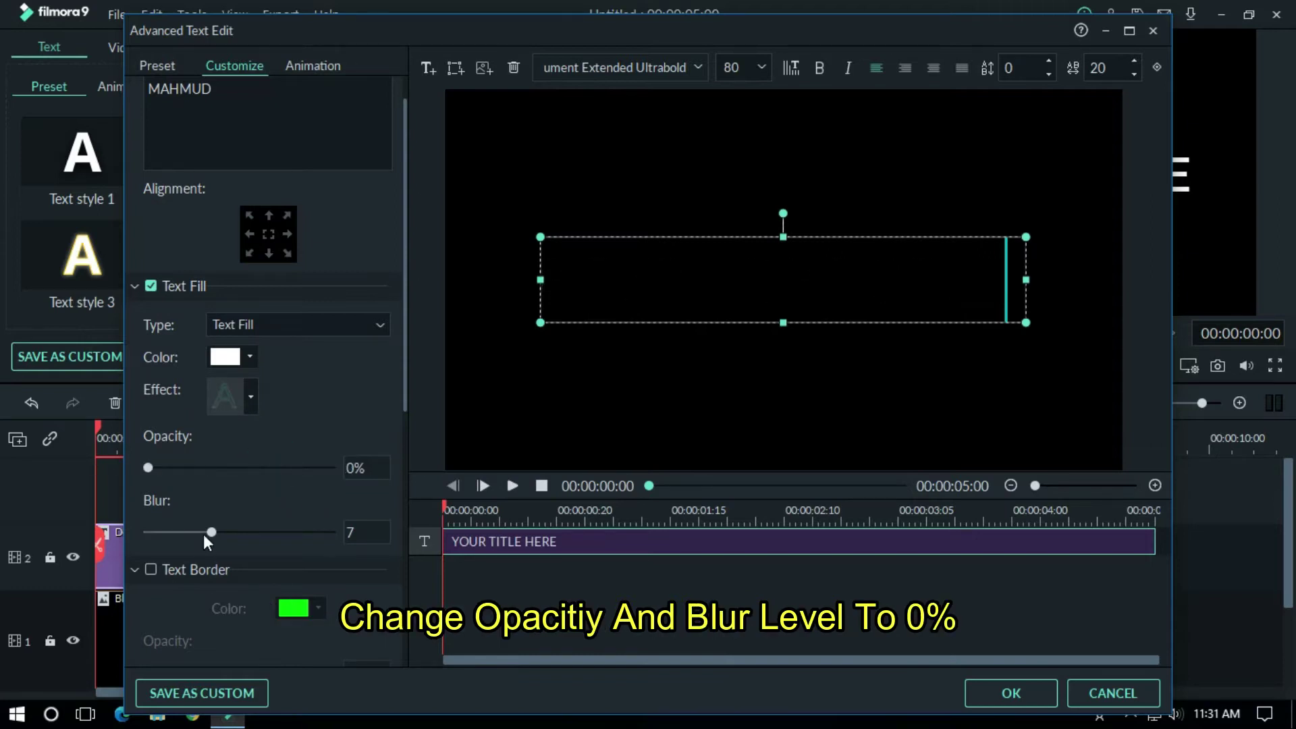
Add a pure red text border around the letters and apply the title changes.
drag(407, 310, 409, 415)
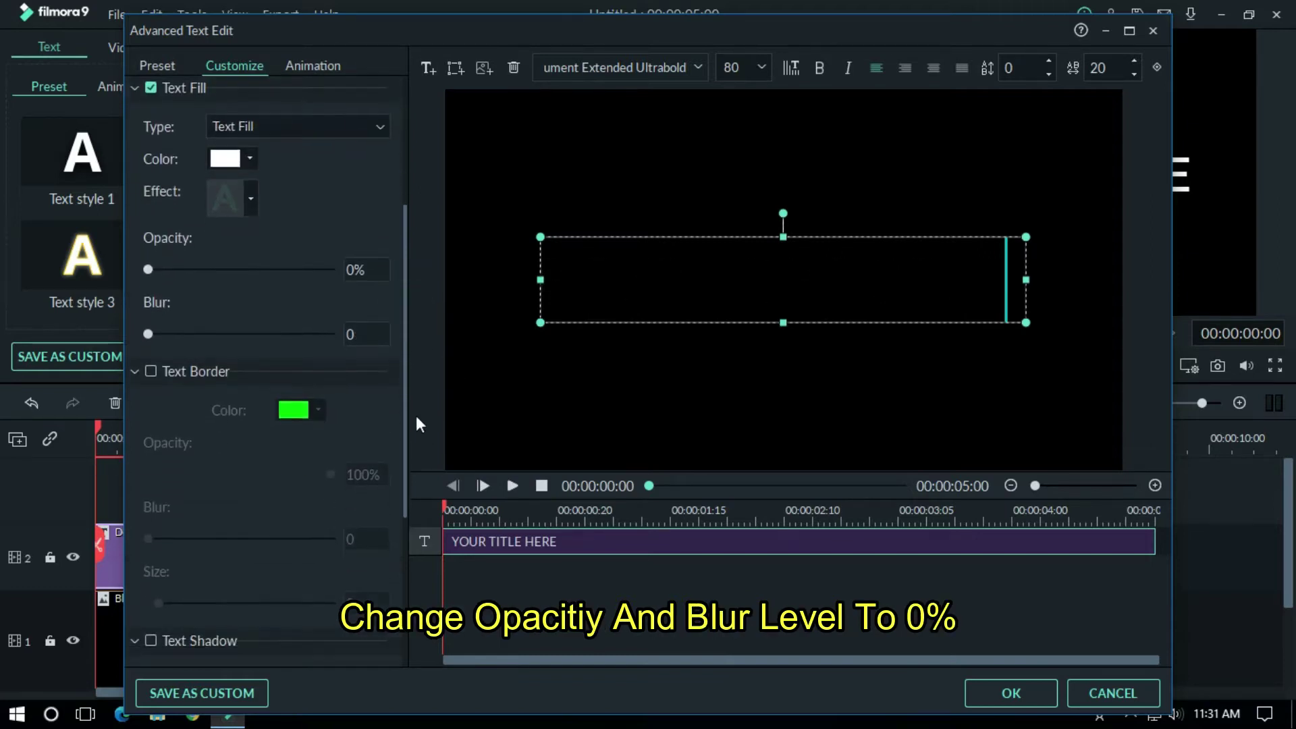
click(152, 373)
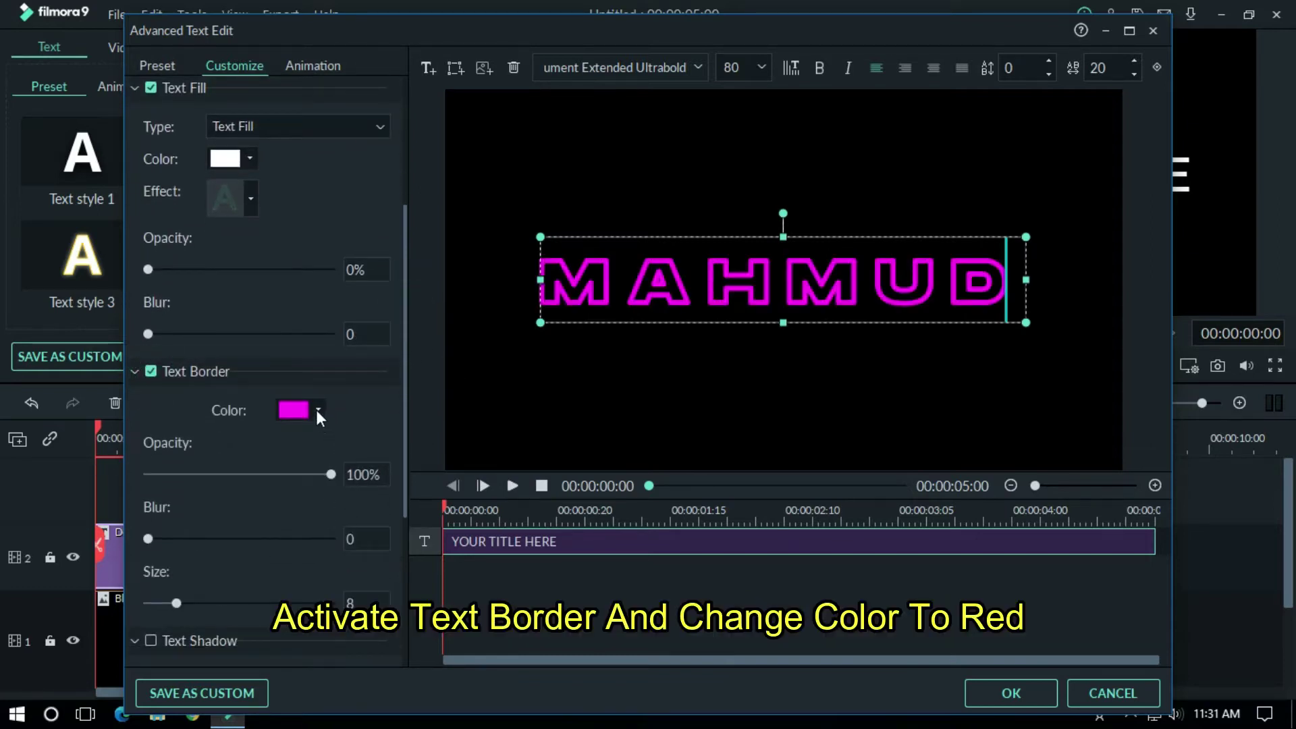
click(317, 410)
click(322, 515)
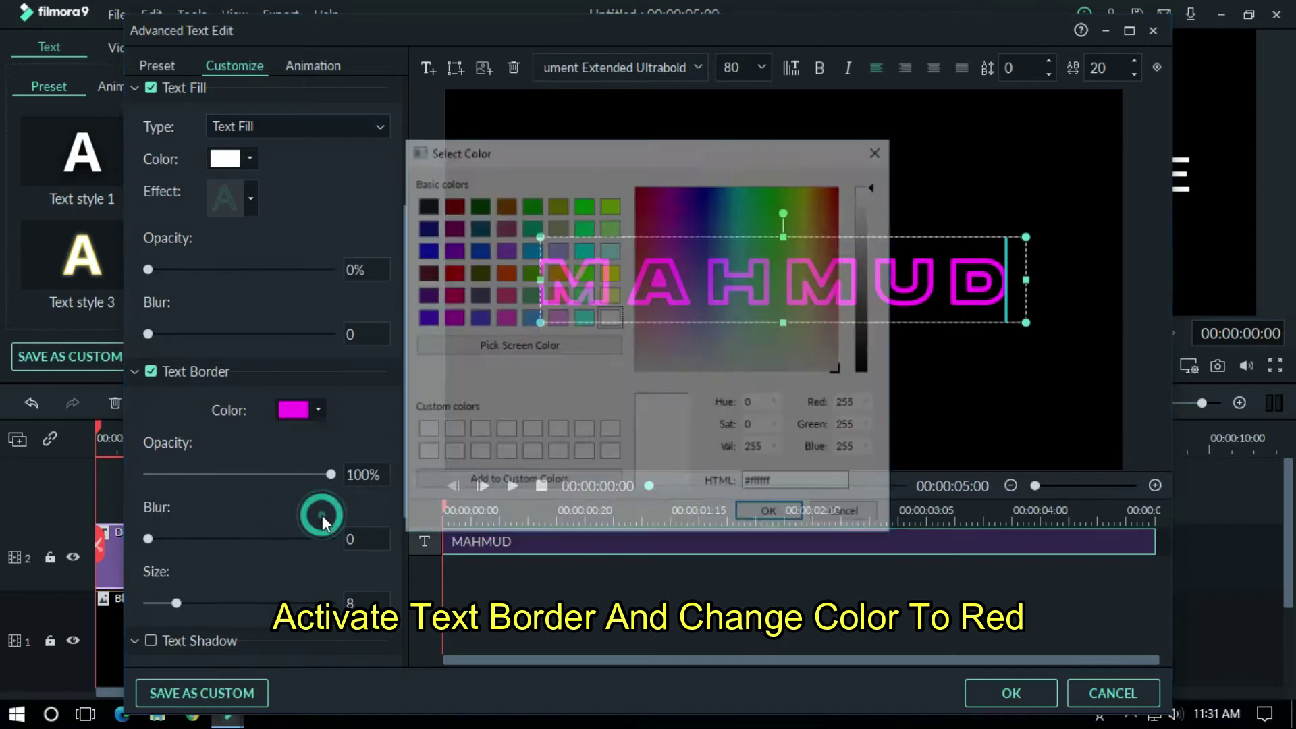
click(451, 272)
click(772, 516)
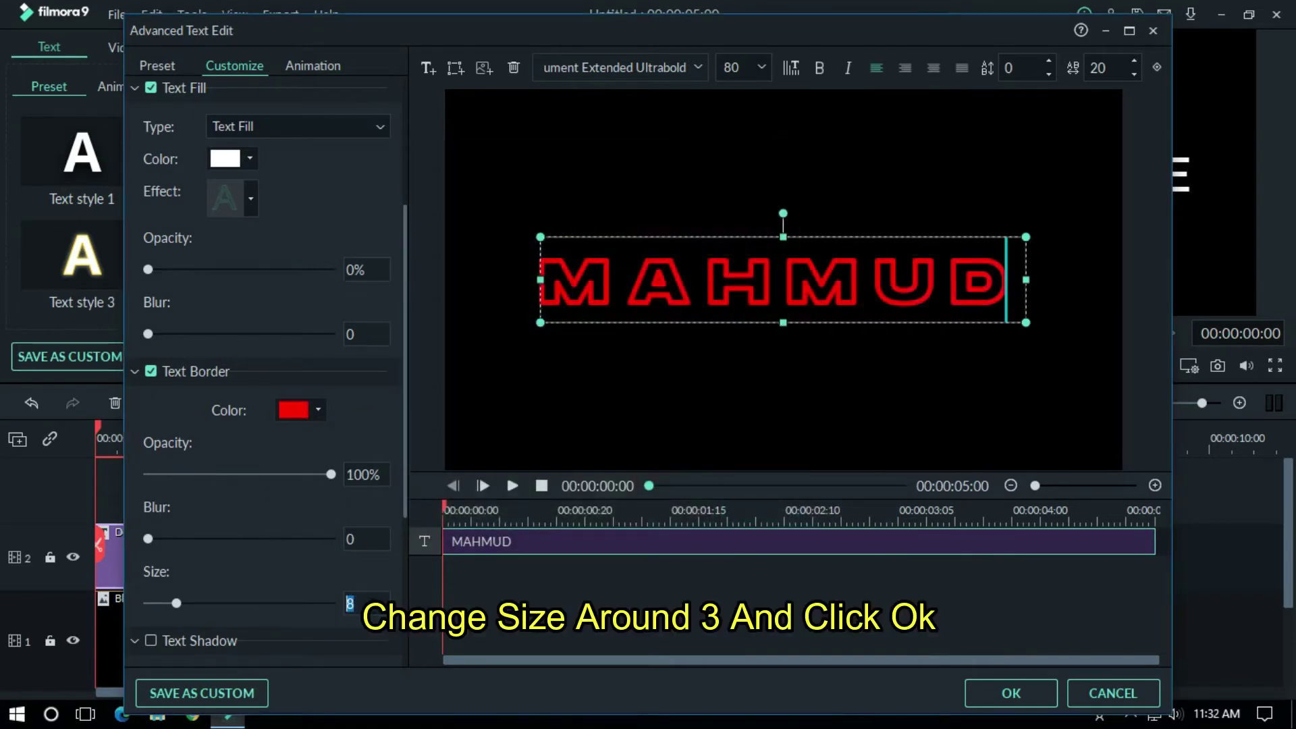
drag(404, 436, 403, 281)
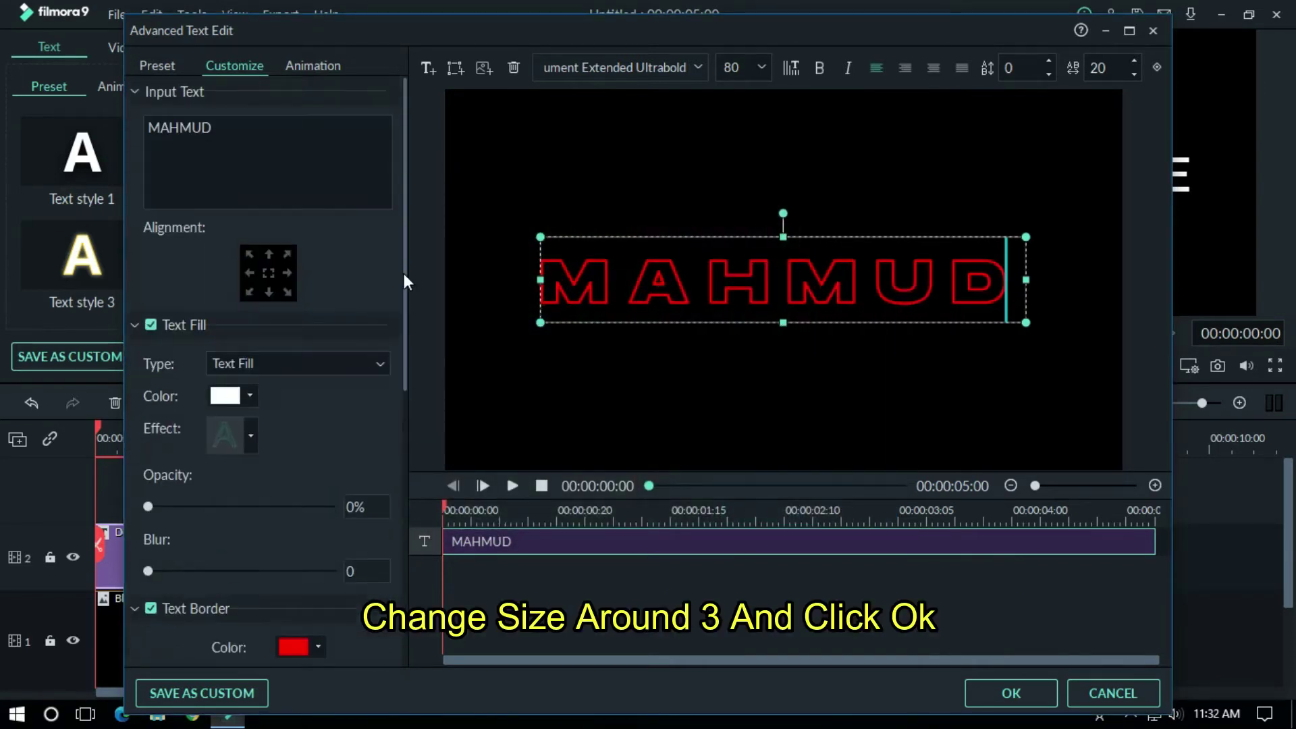
click(1028, 688)
Save a snapshot still of the red-outlined MAHMUD title.
click(646, 368)
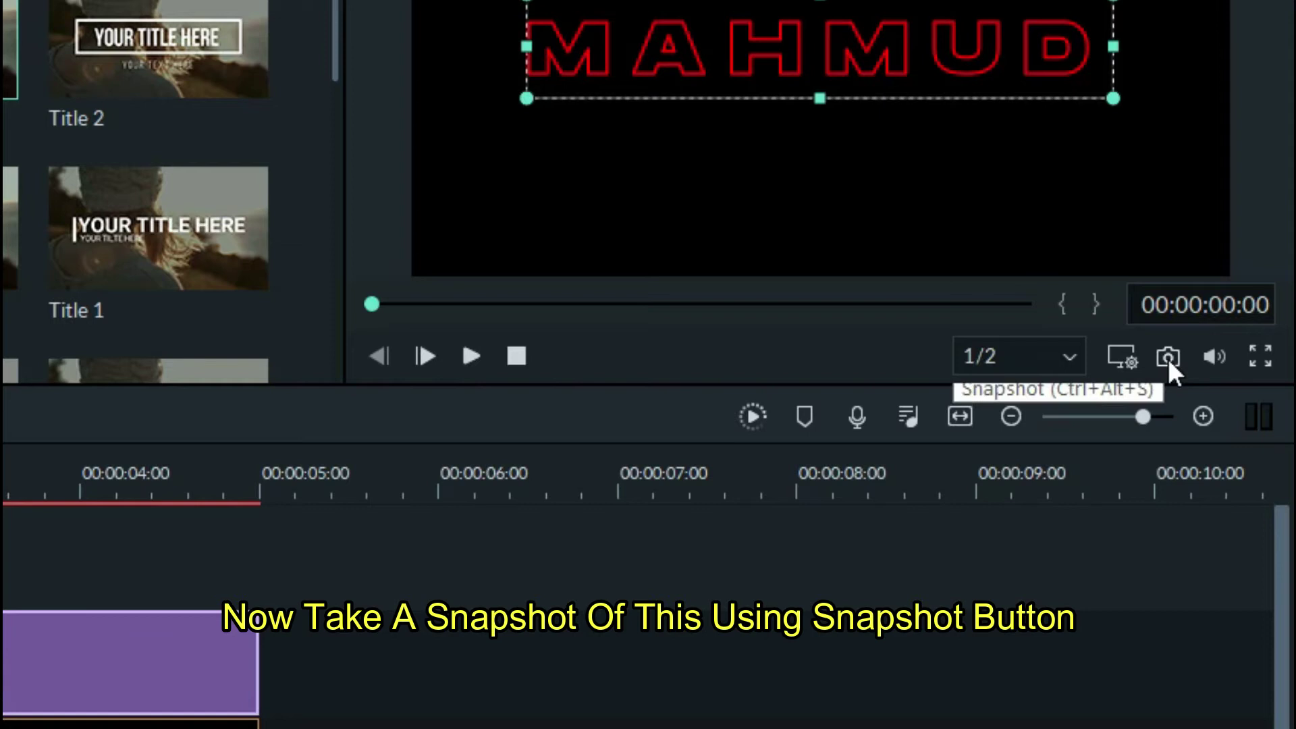
click(1167, 358)
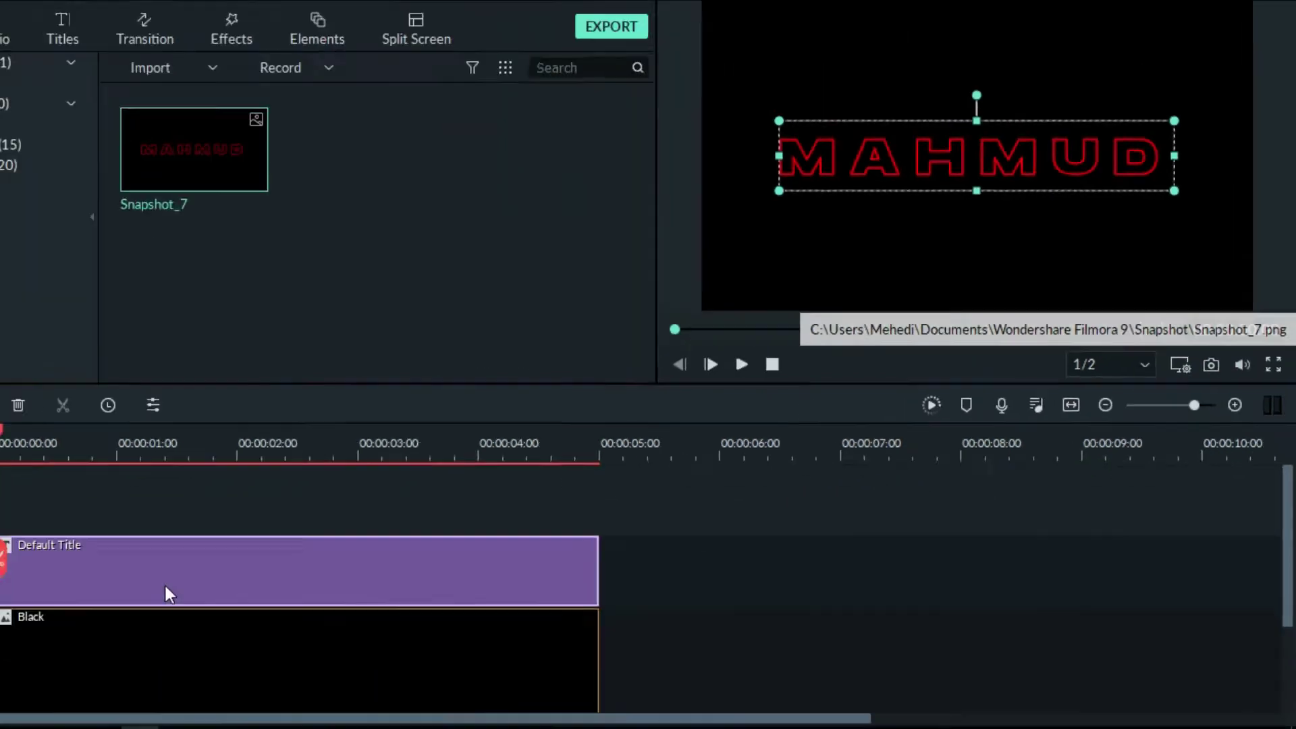
double_click(259, 561)
click(547, 360)
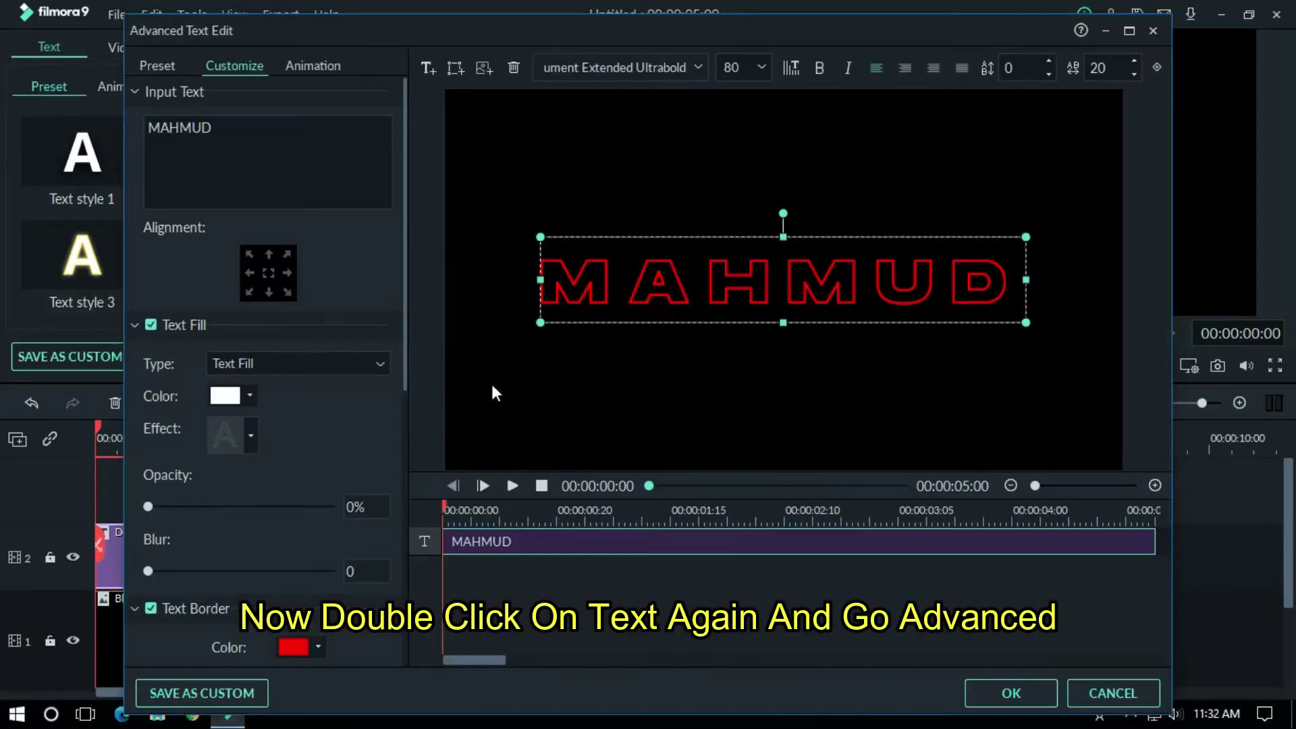
Recolour the text border bright green and save a snapshot of the green version.
scroll(406, 390, down, 4)
click(289, 509)
click(304, 610)
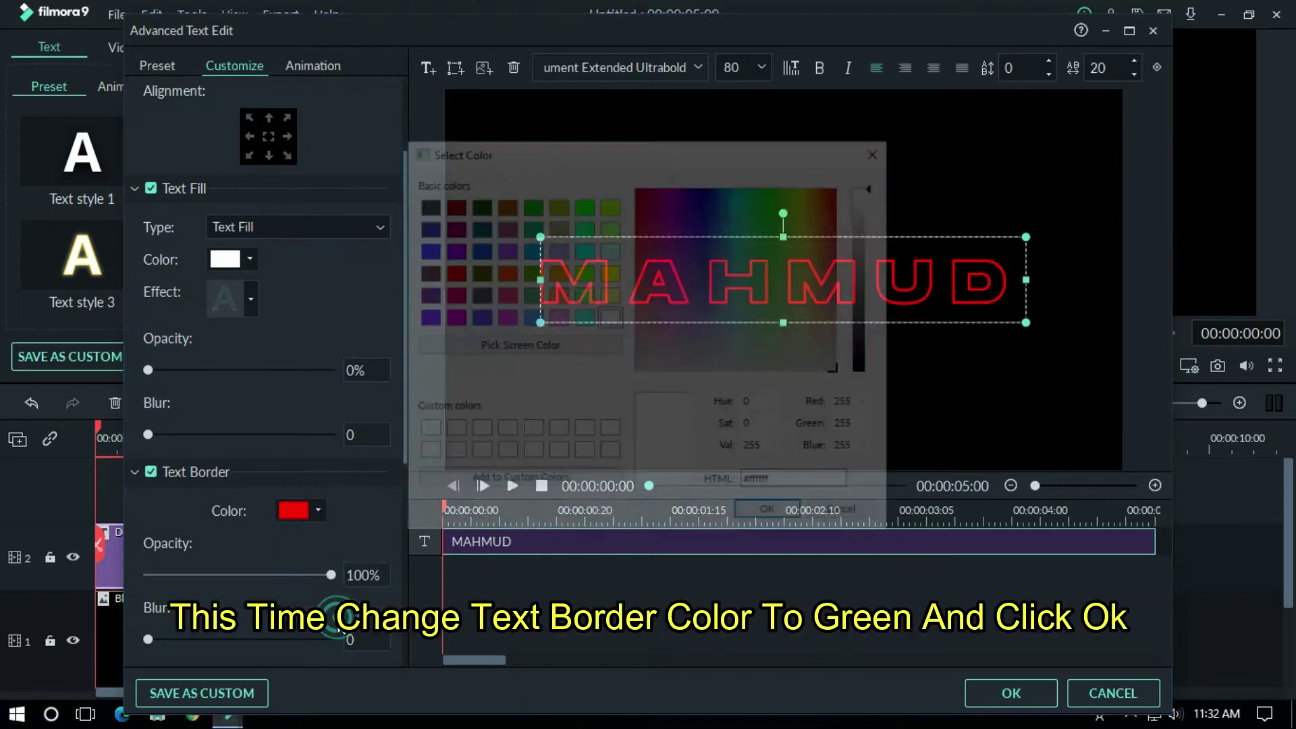
click(583, 204)
click(771, 515)
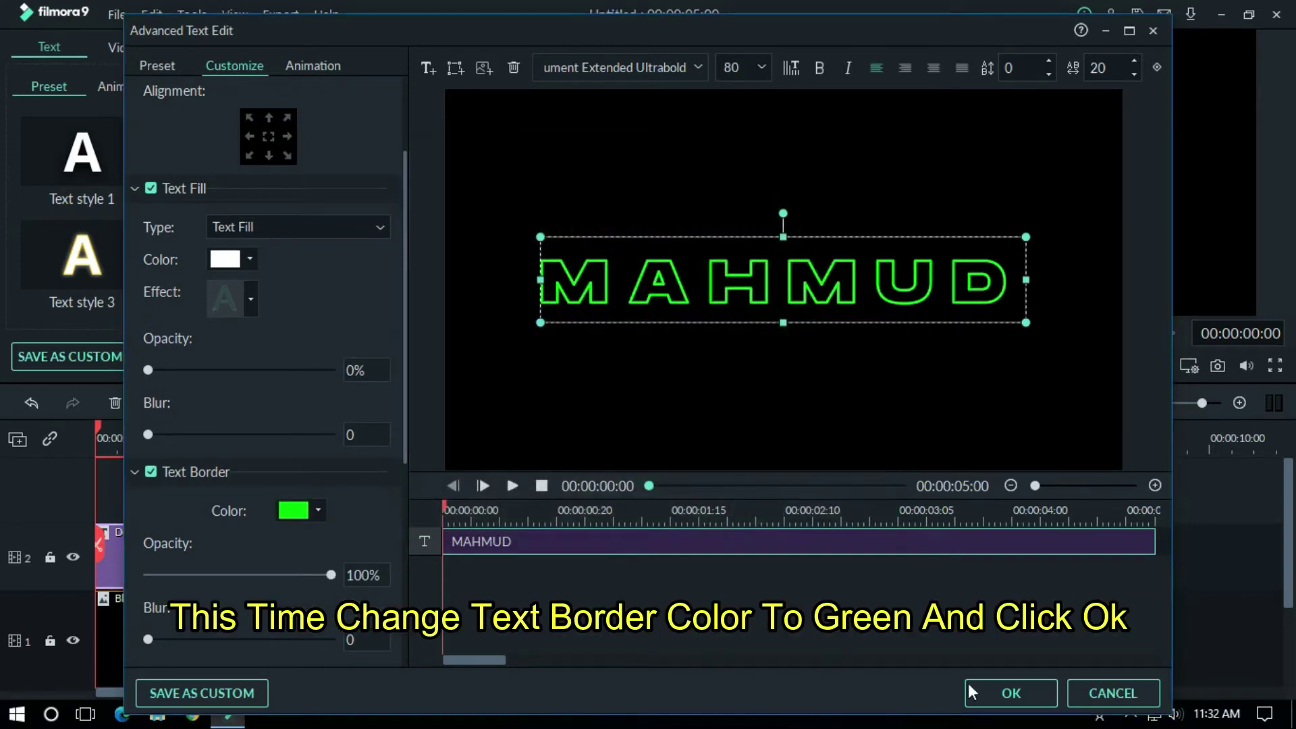
click(990, 693)
click(646, 355)
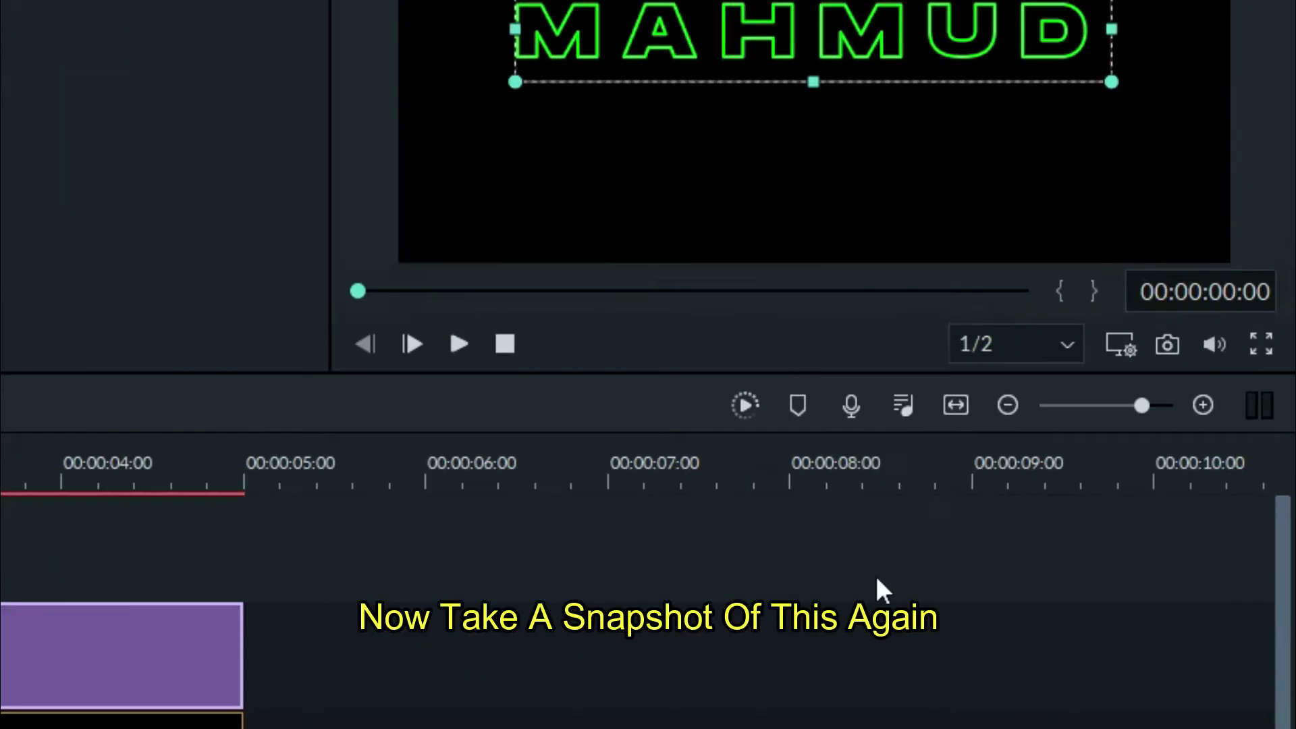
click(1173, 345)
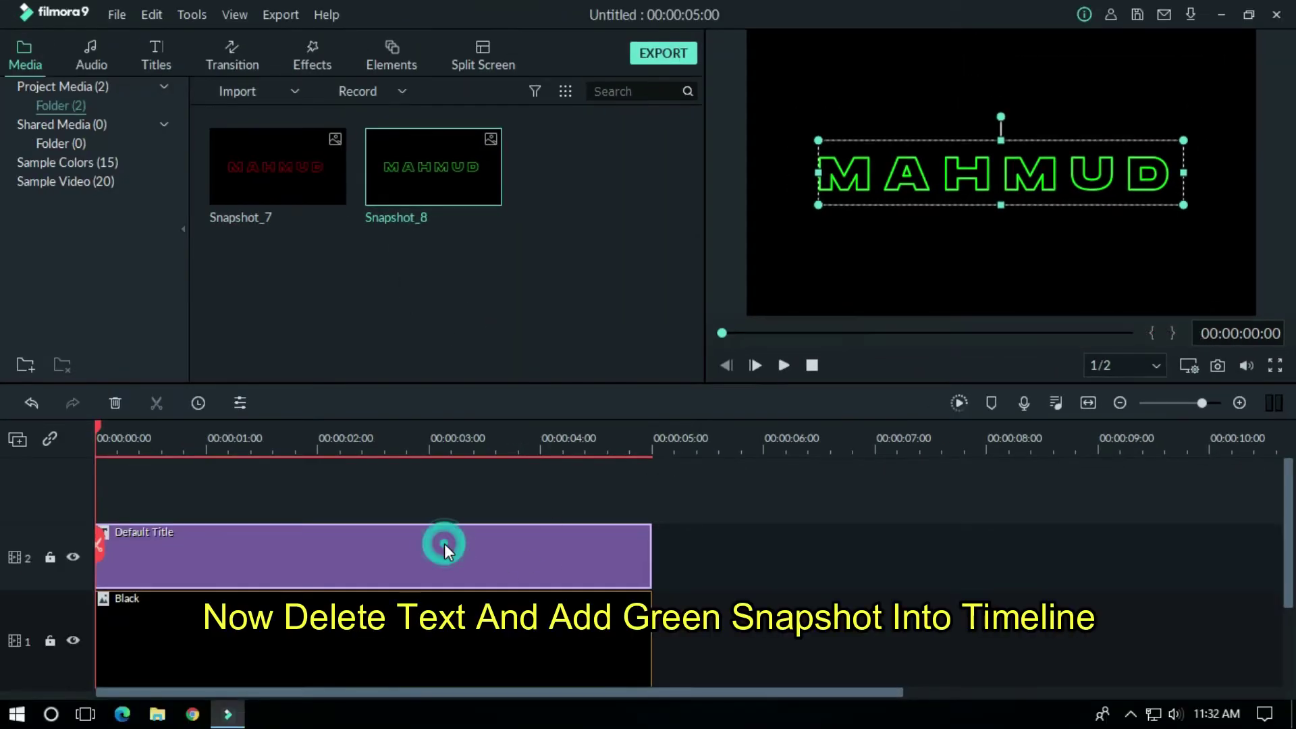
Replace the Default Title clip on track 2 with Snapshot_8.
click(443, 552)
key(Delete)
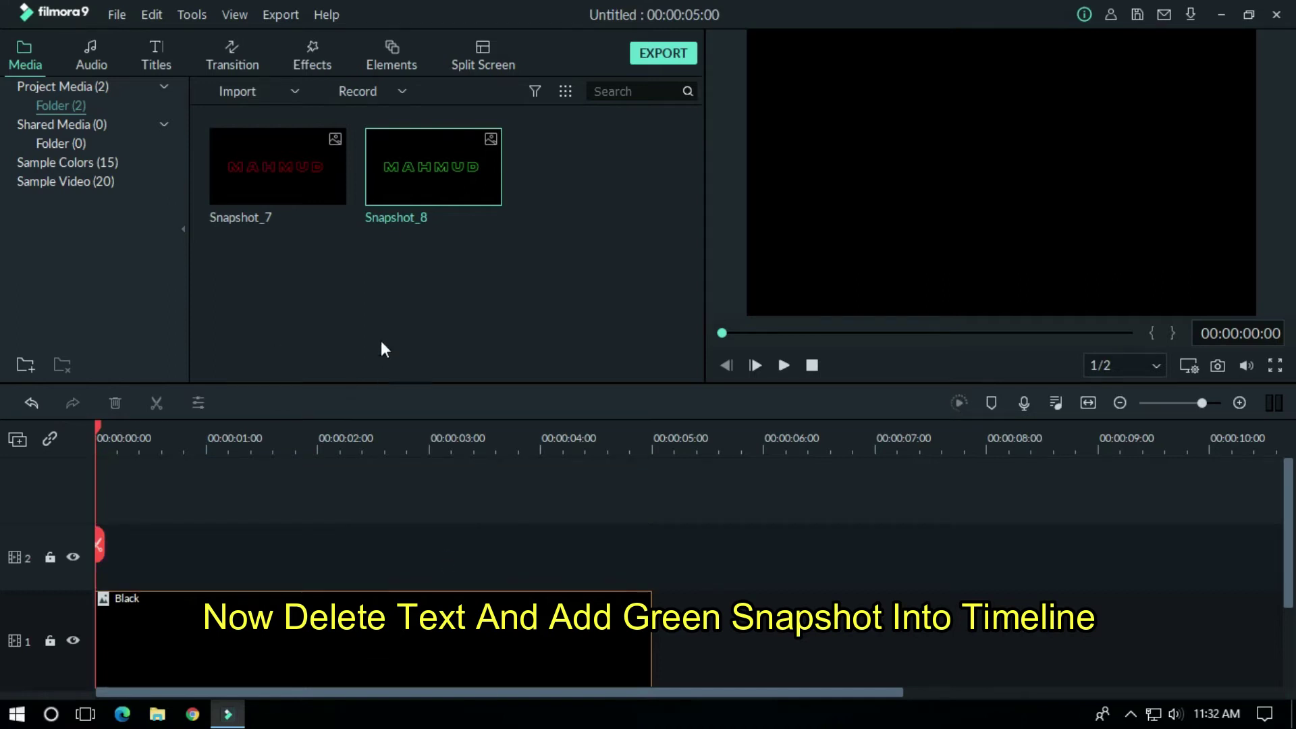
drag(370, 371, 101, 555)
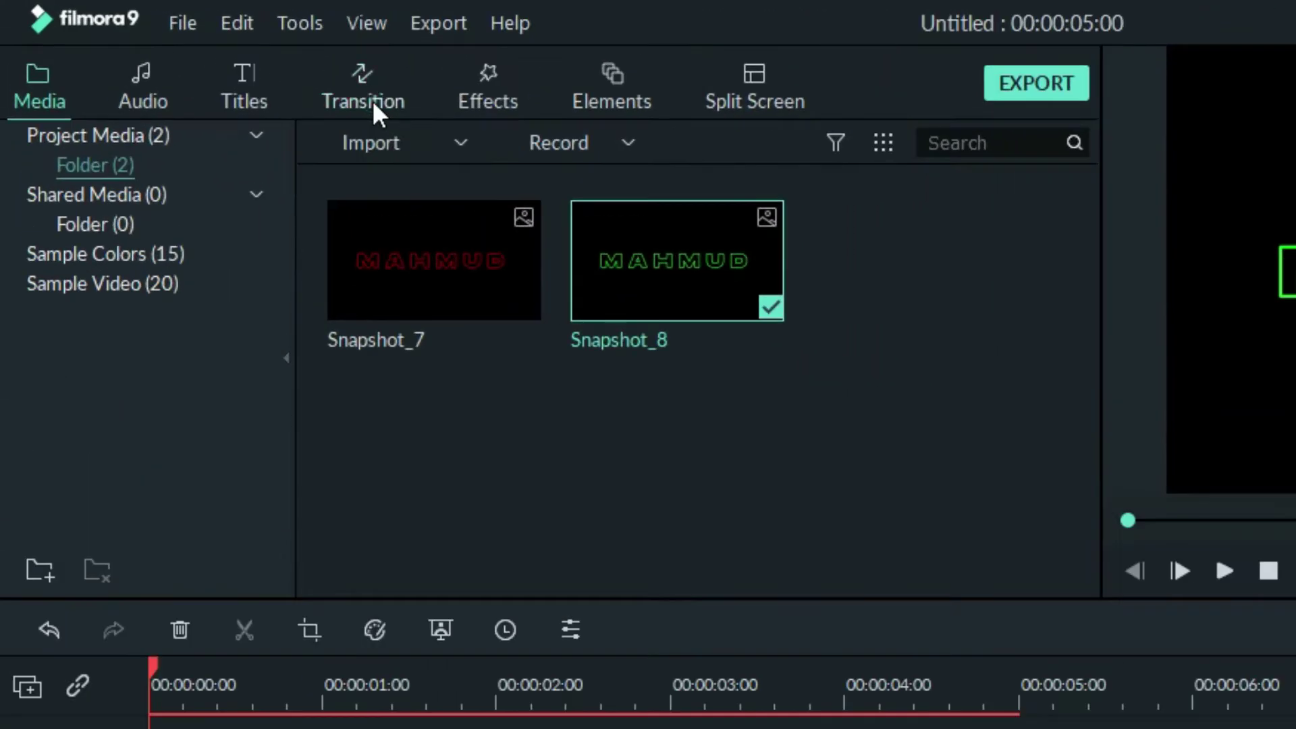
Add Warp > To Infinity! Wormhole 6 at Snapshot_8's start and Wormhole 3 at its end.
click(236, 68)
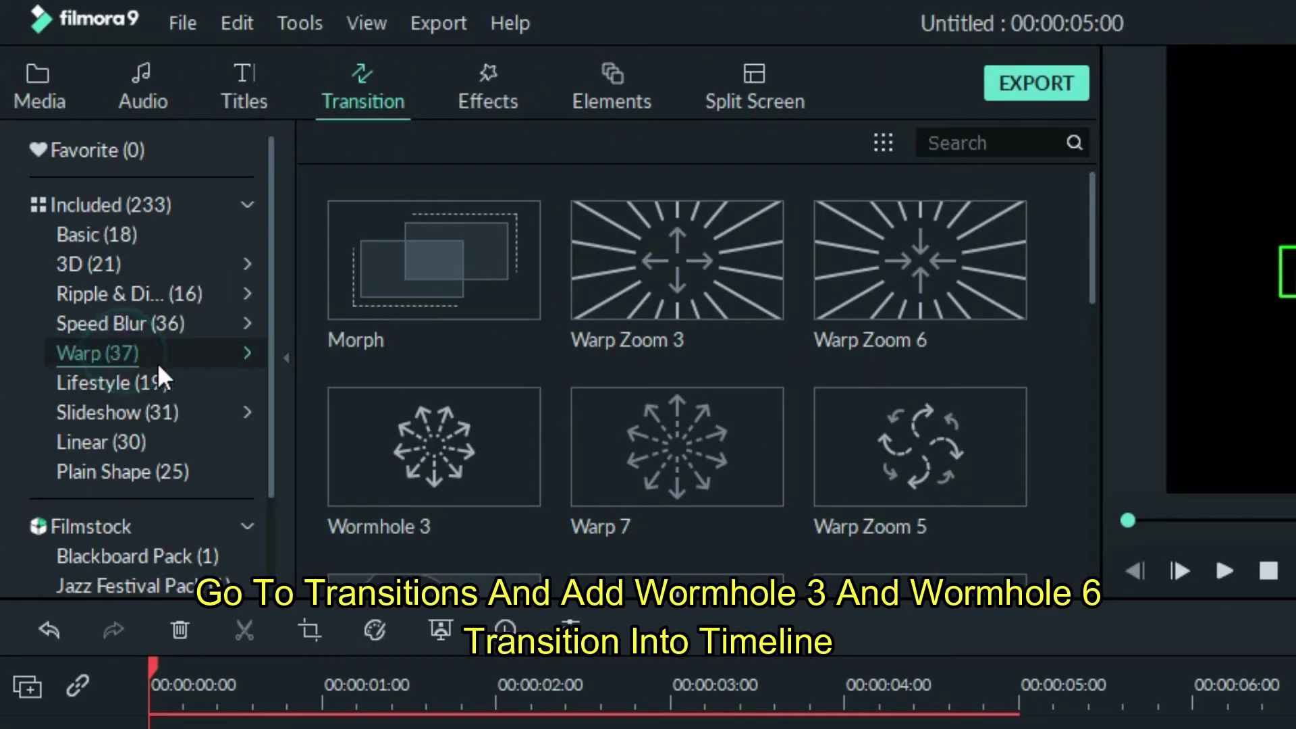
click(250, 352)
click(168, 411)
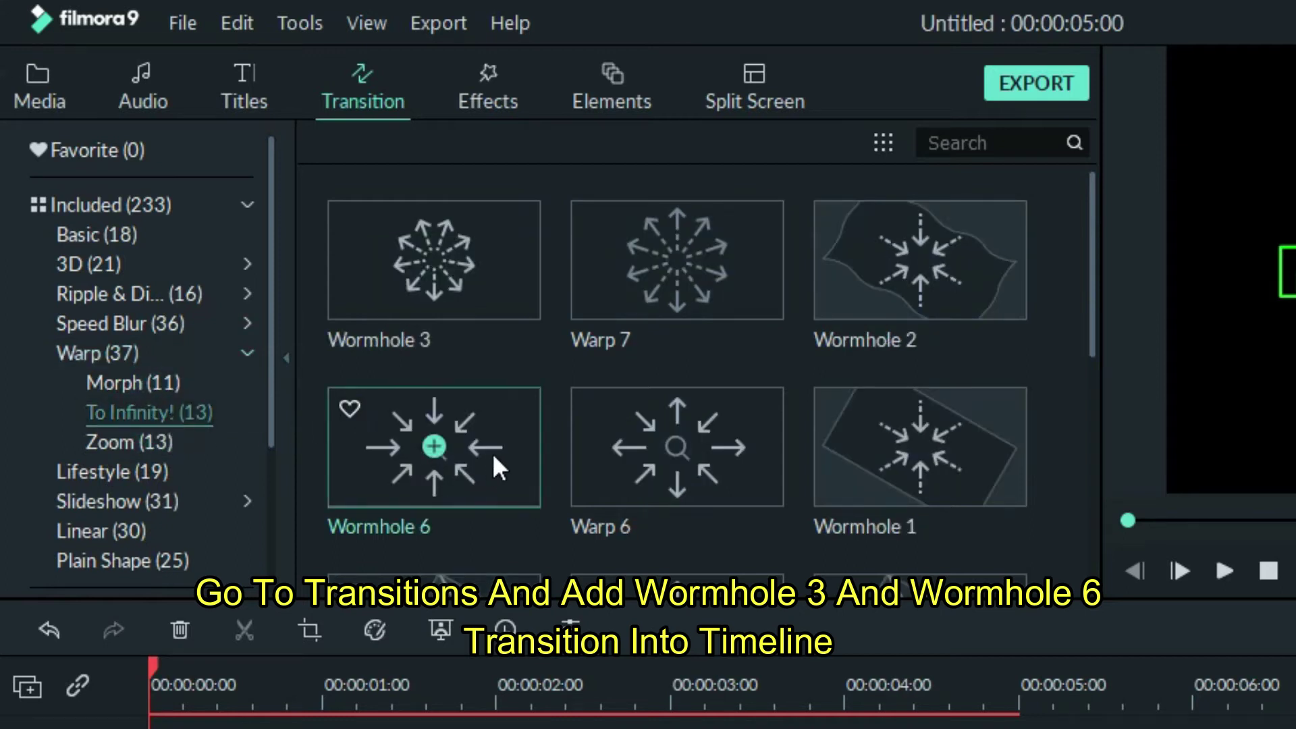
drag(492, 452, 205, 728)
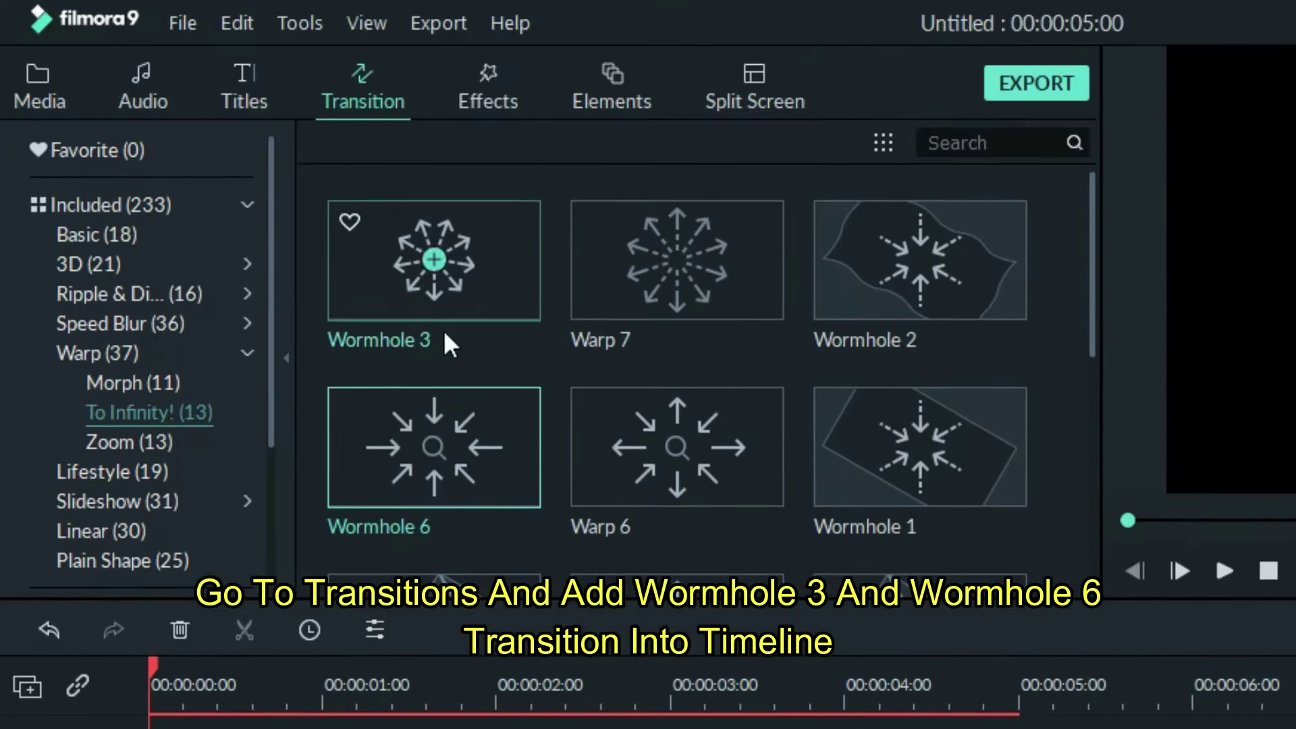
drag(443, 330, 783, 728)
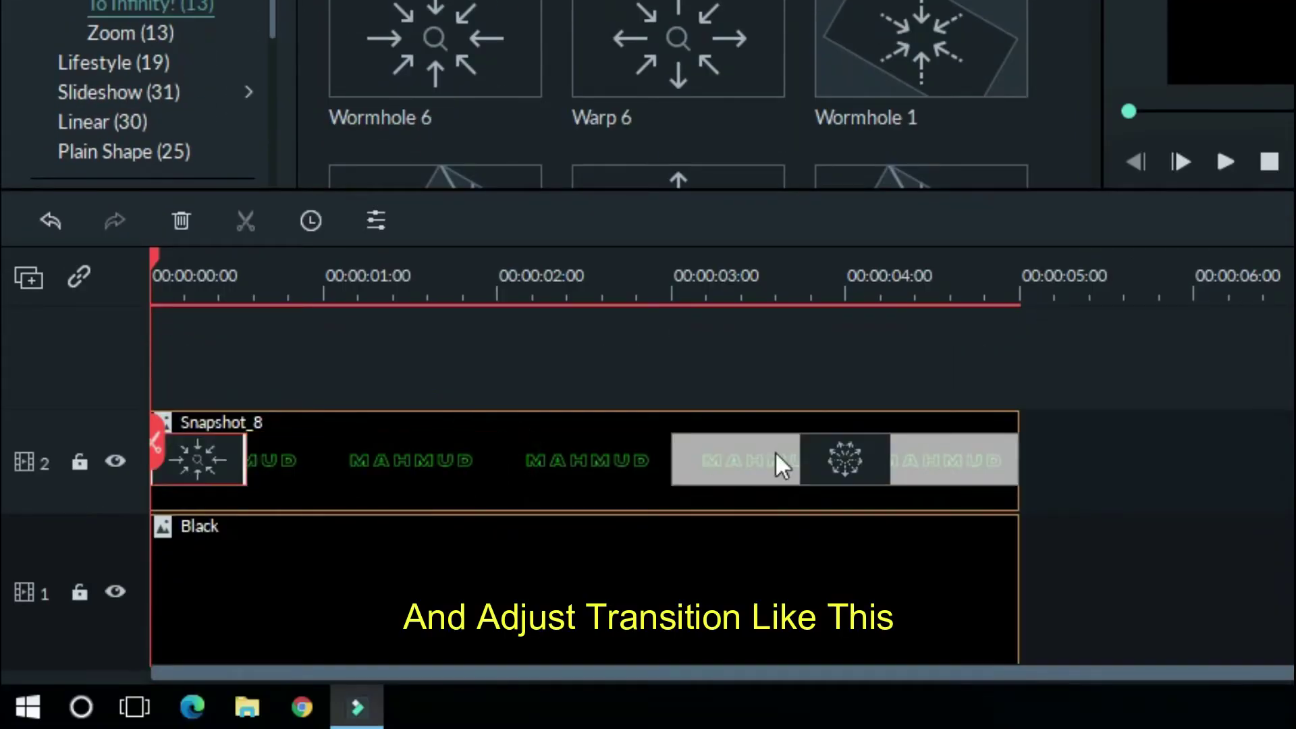
drag(783, 465, 671, 463)
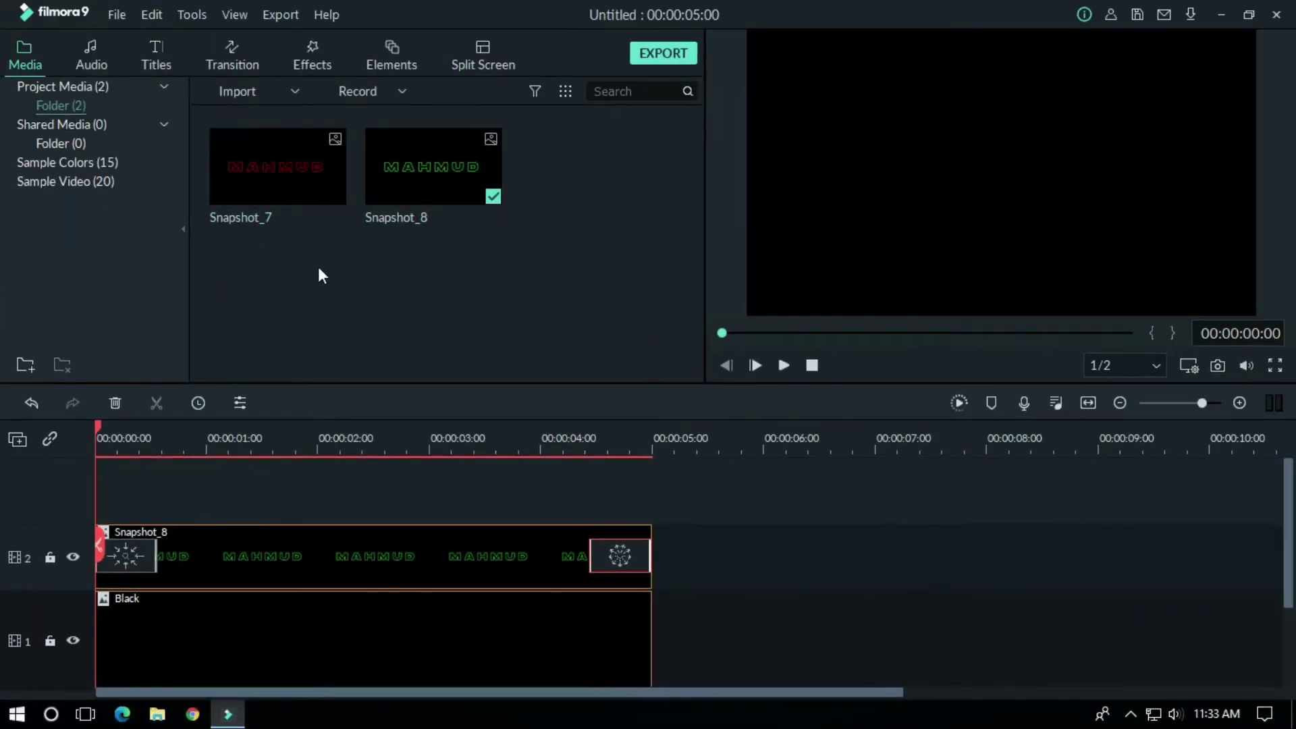
Import the Music file and place it on audio track 1.
right_click(495, 263)
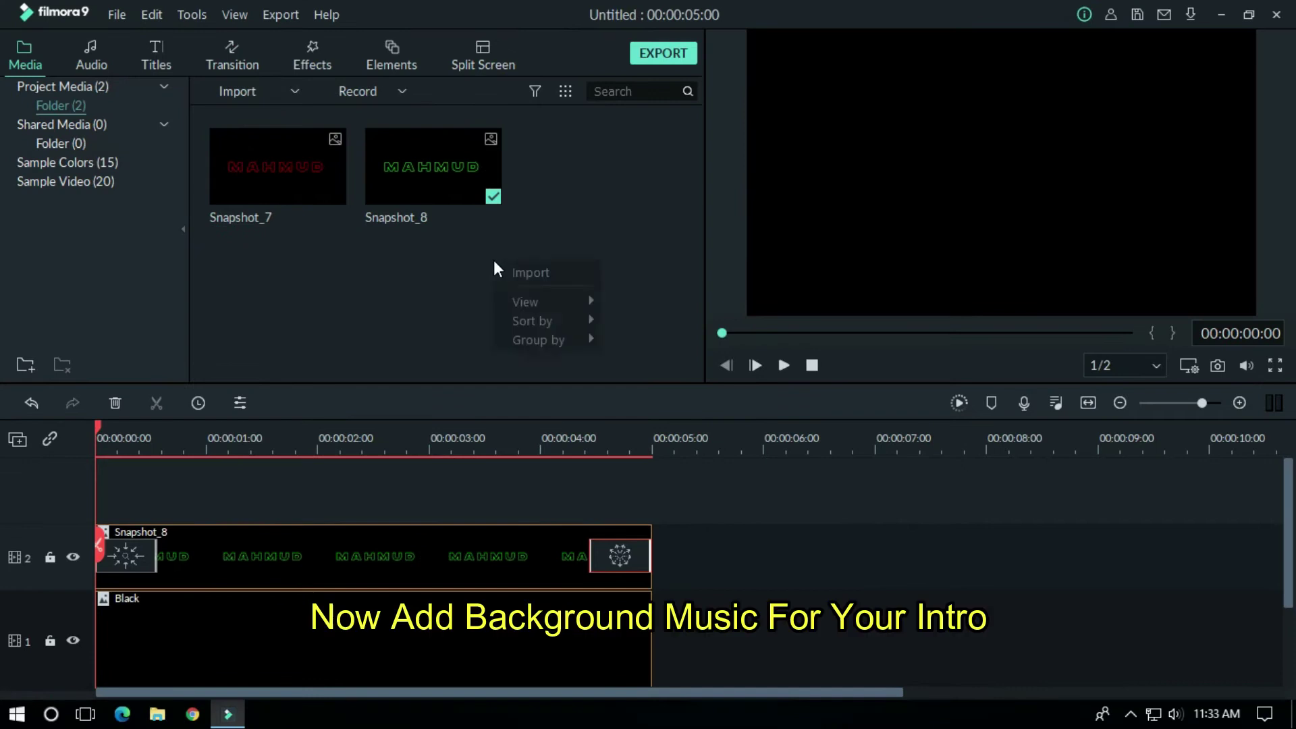
click(530, 272)
double_click(463, 168)
drag(589, 167, 266, 647)
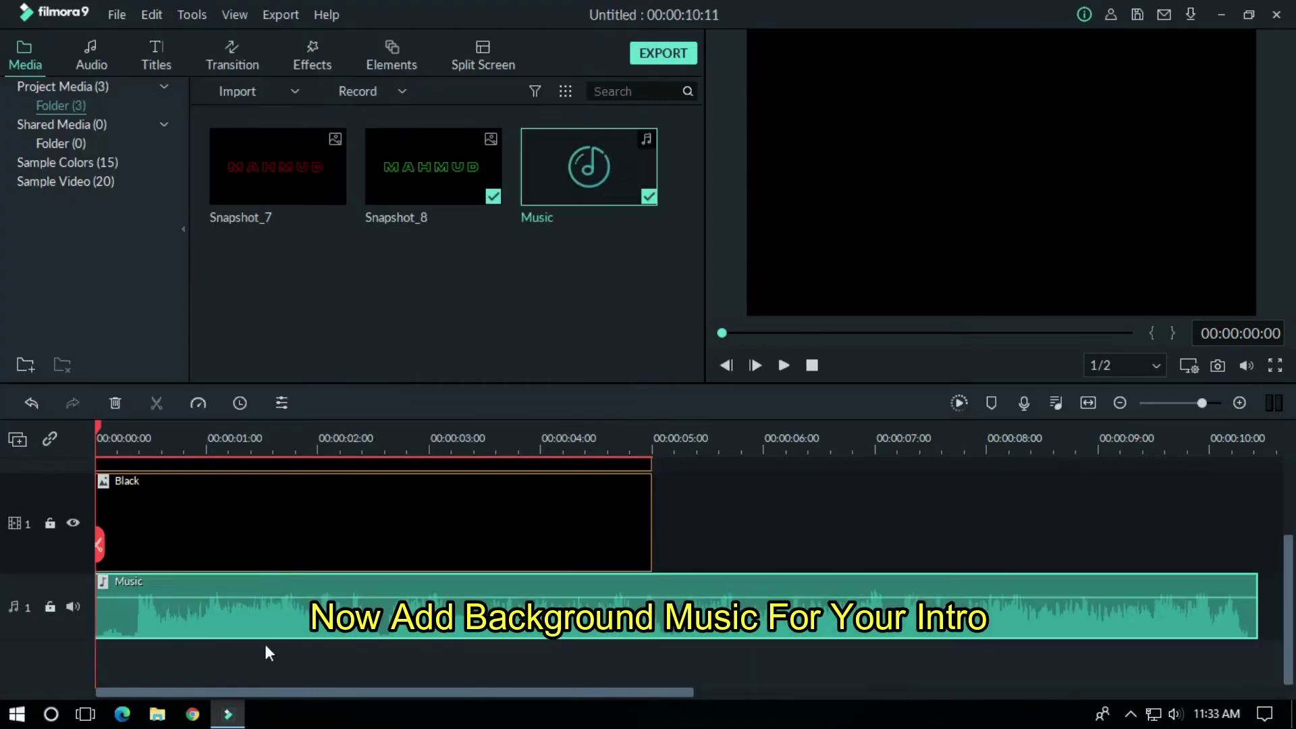
Stretch the Black and Snapshot_8 clips to match the music's roughly 10-second length.
drag(652, 525, 1285, 574)
scroll(1286, 573, up, 2)
drag(652, 499, 1288, 533)
click(1194, 554)
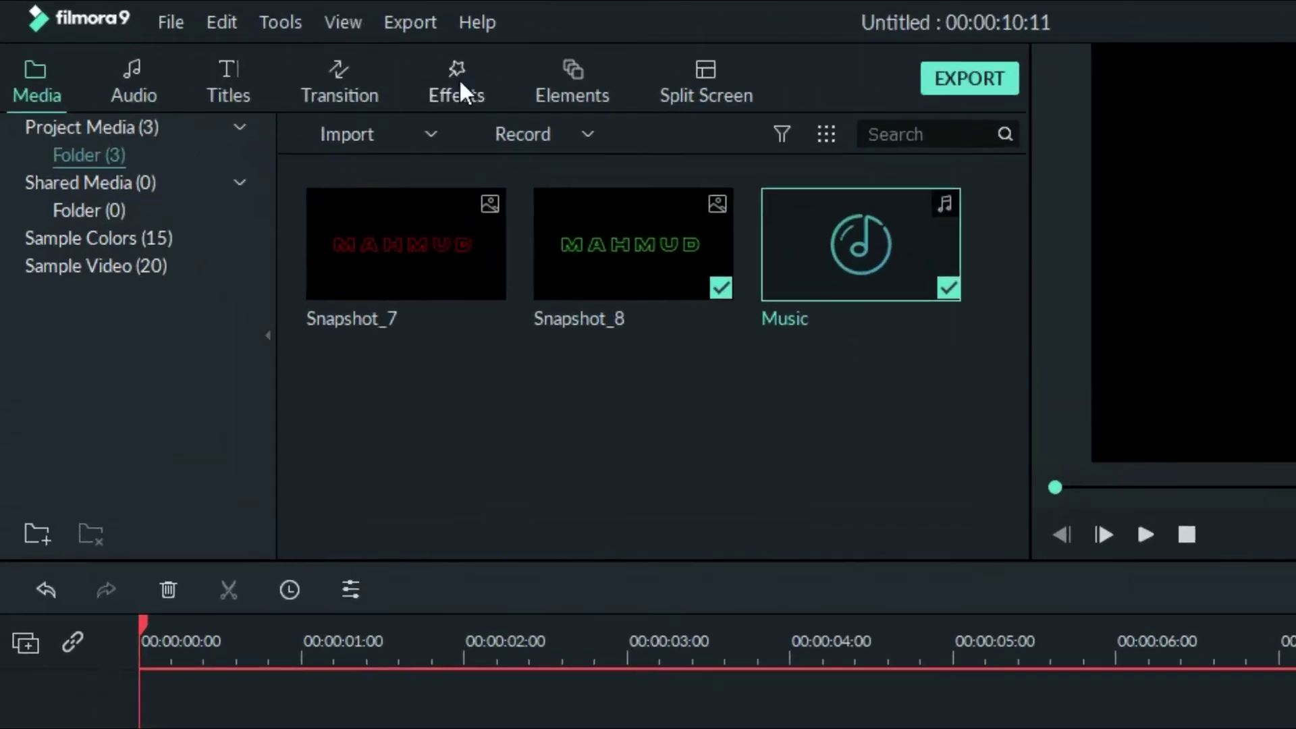
Add the Mild effect on a new track, stretched across the whole intro.
click(313, 54)
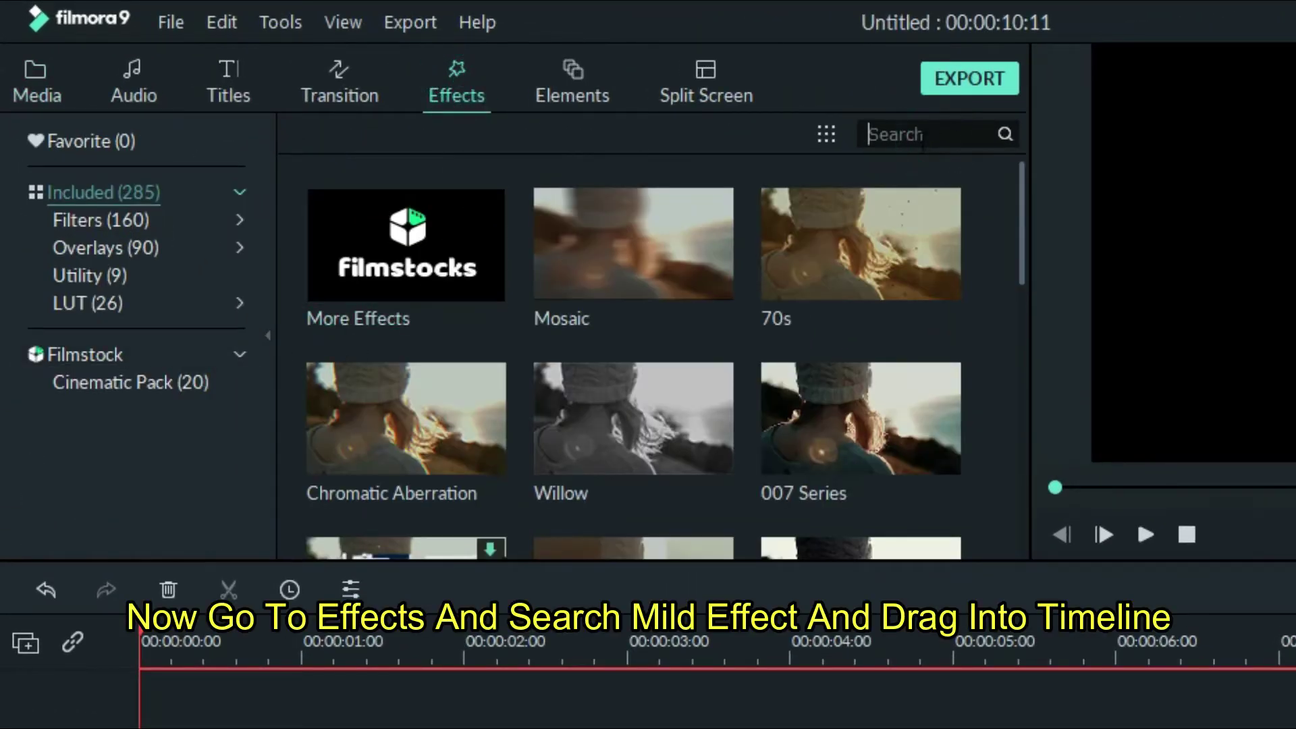
text(mild)
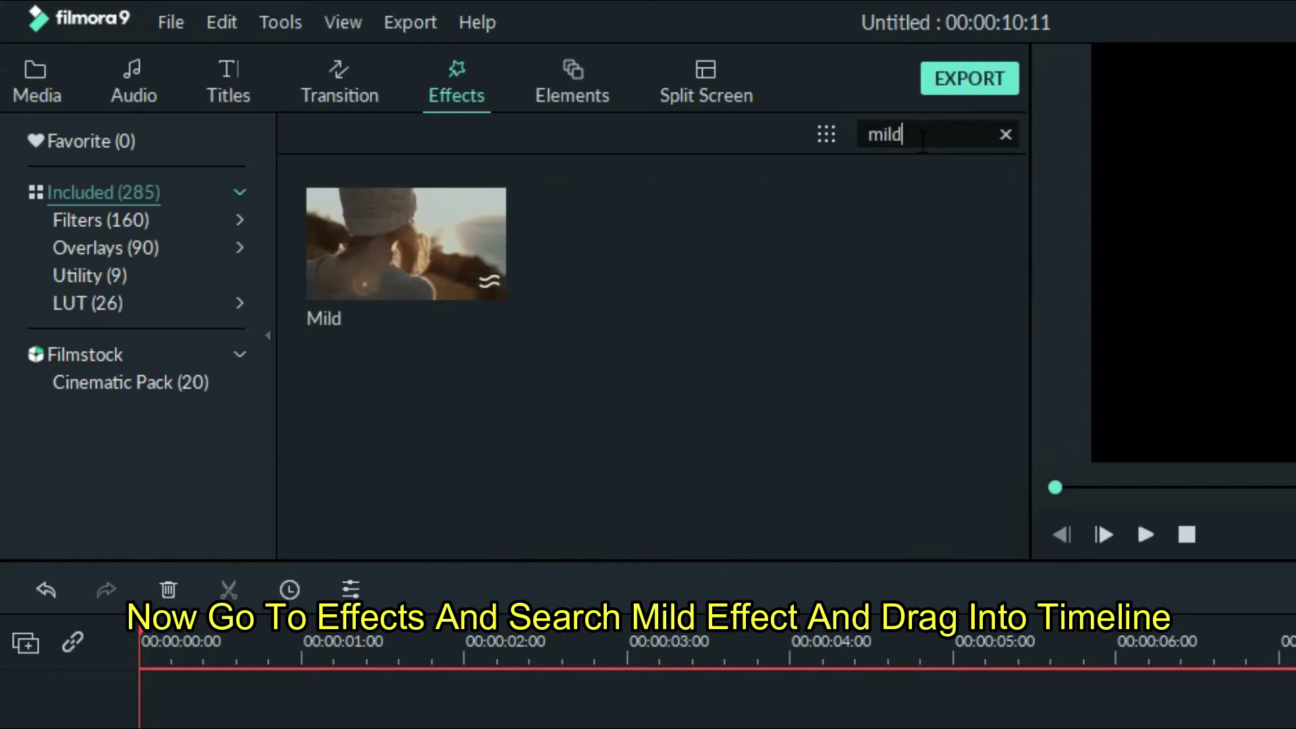
drag(471, 254, 141, 473)
drag(955, 473, 1293, 472)
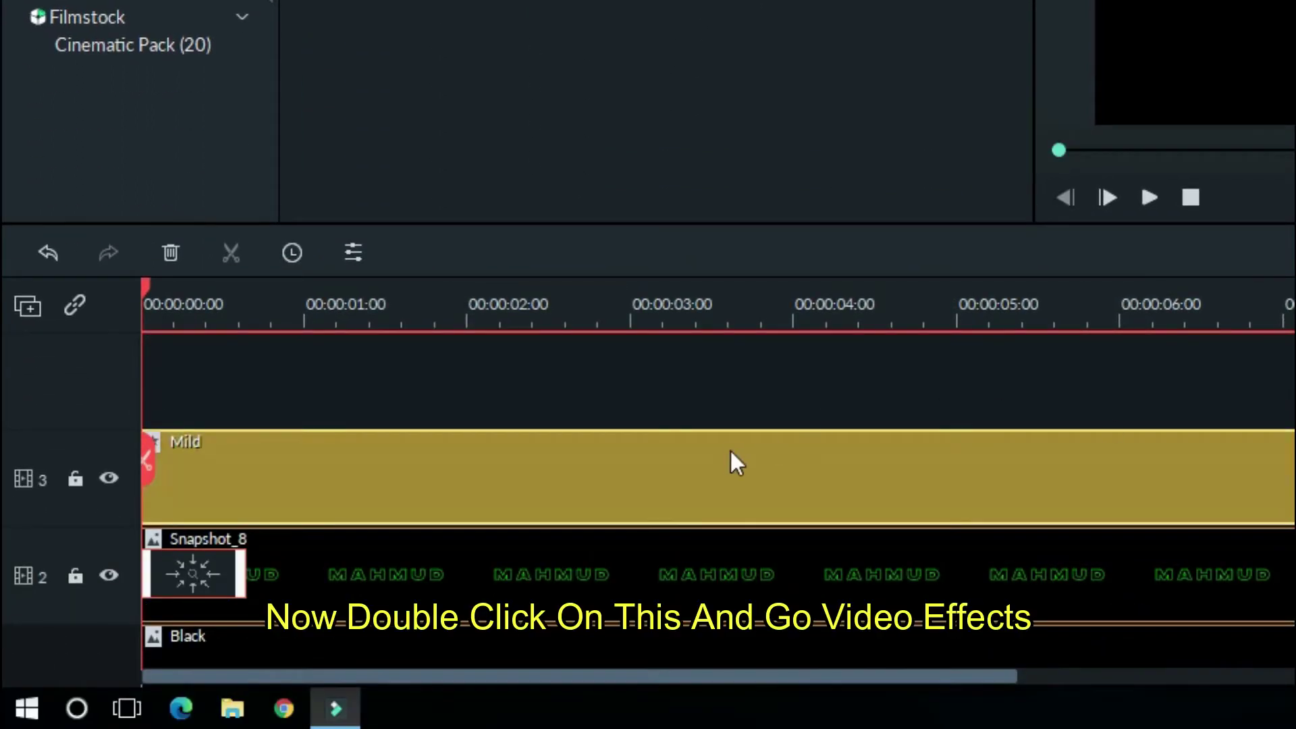
Set the Mild effect's Position X and Y to 1.00 and Position Z to 28.24.
double_click(702, 472)
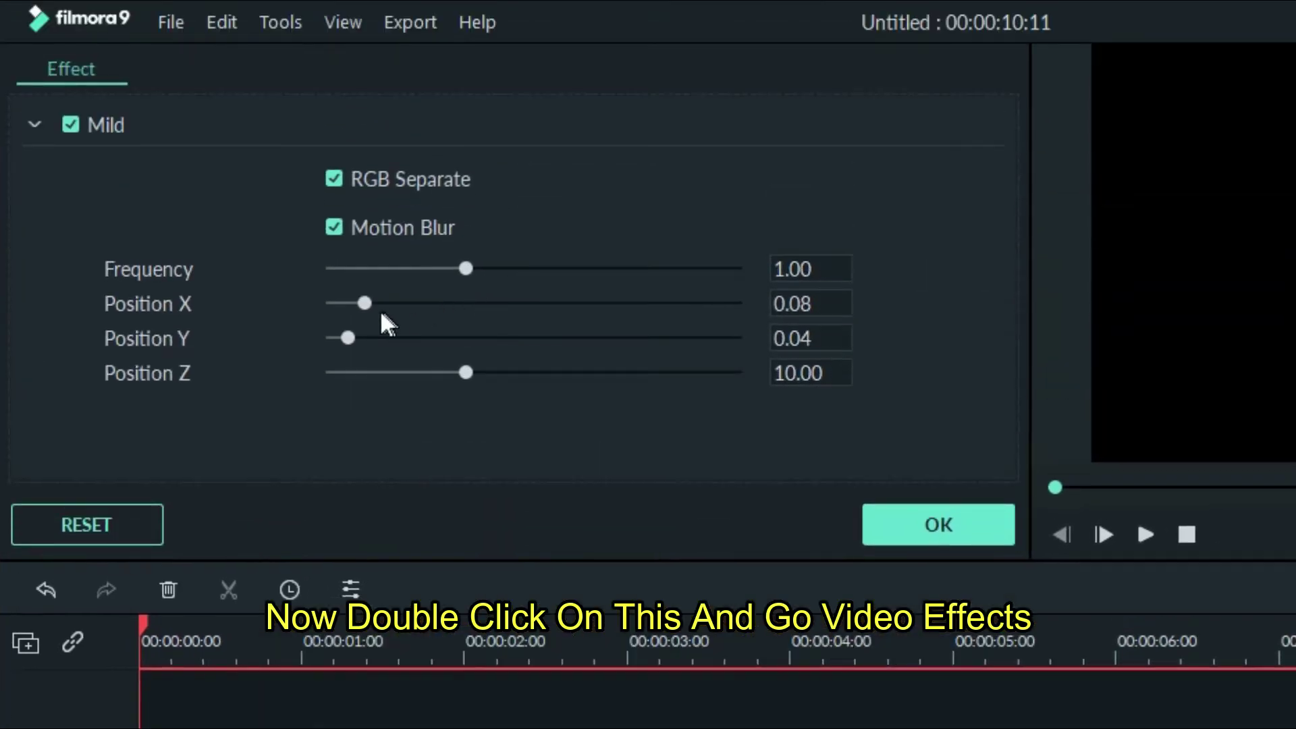
drag(374, 309, 756, 326)
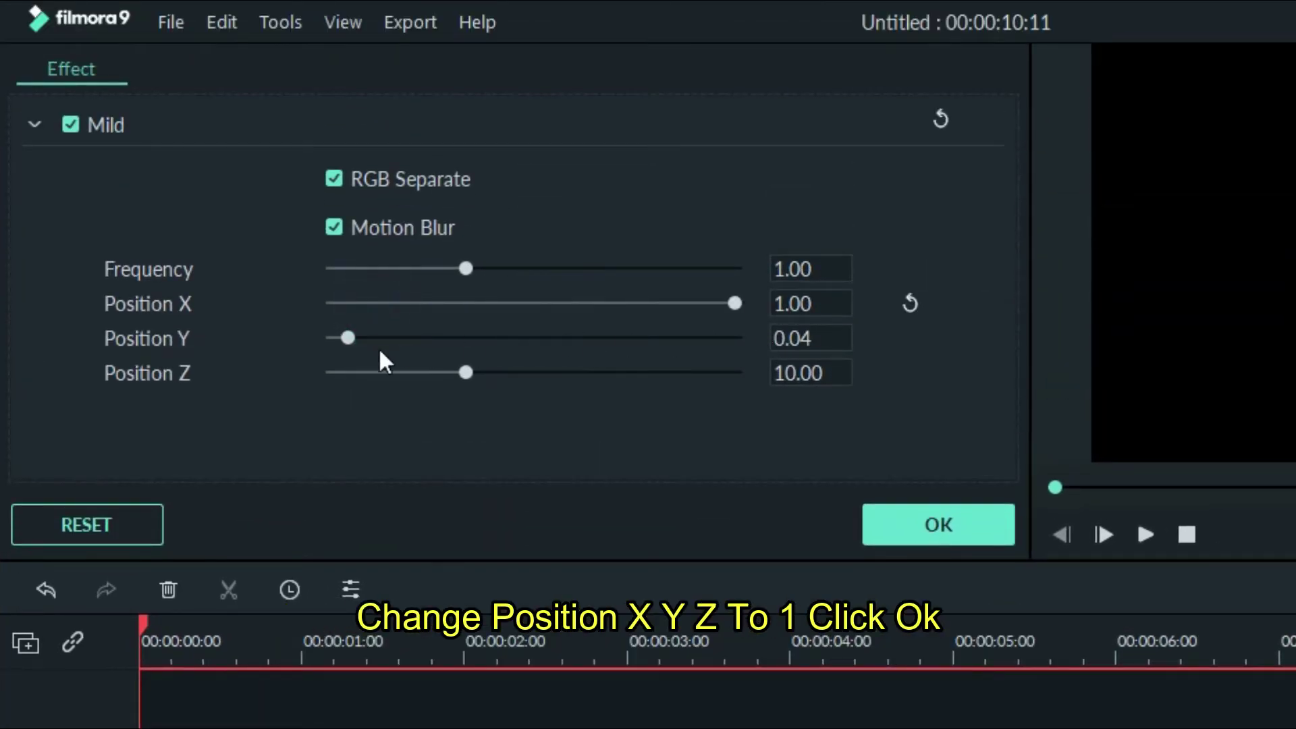
click(348, 338)
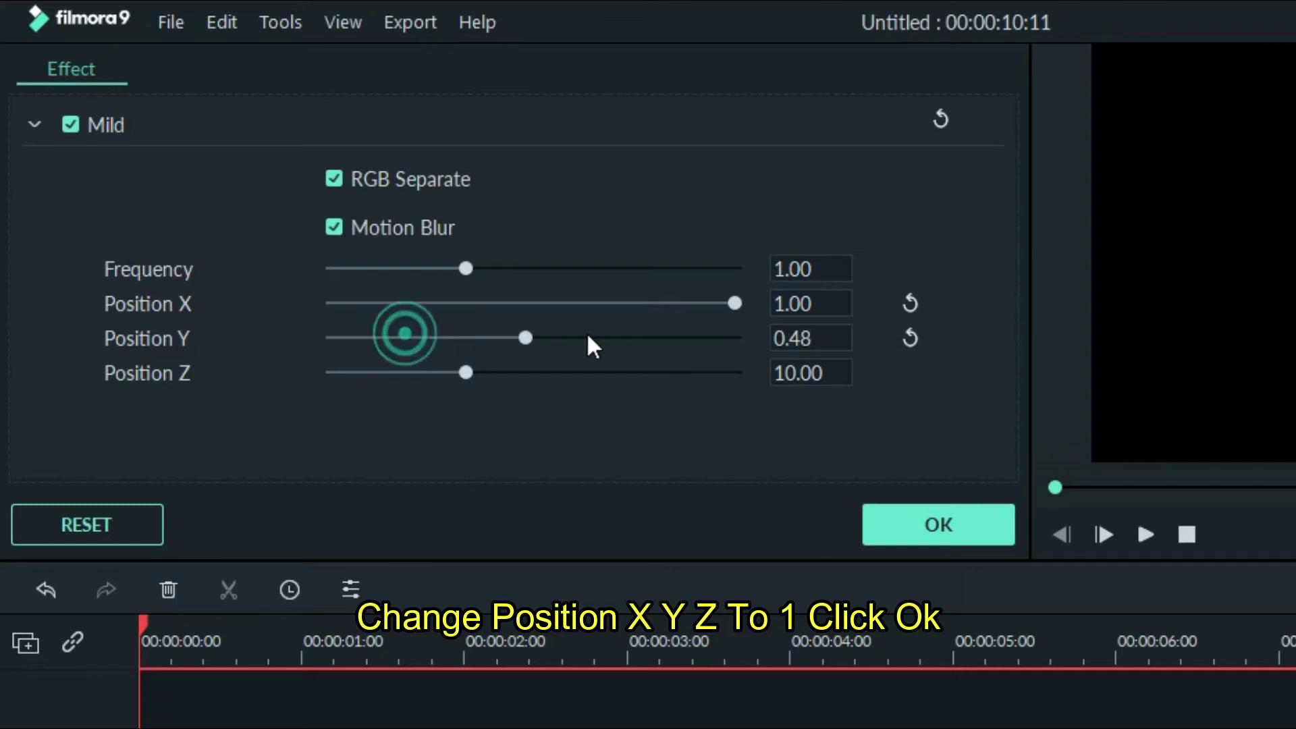
drag(472, 374, 710, 373)
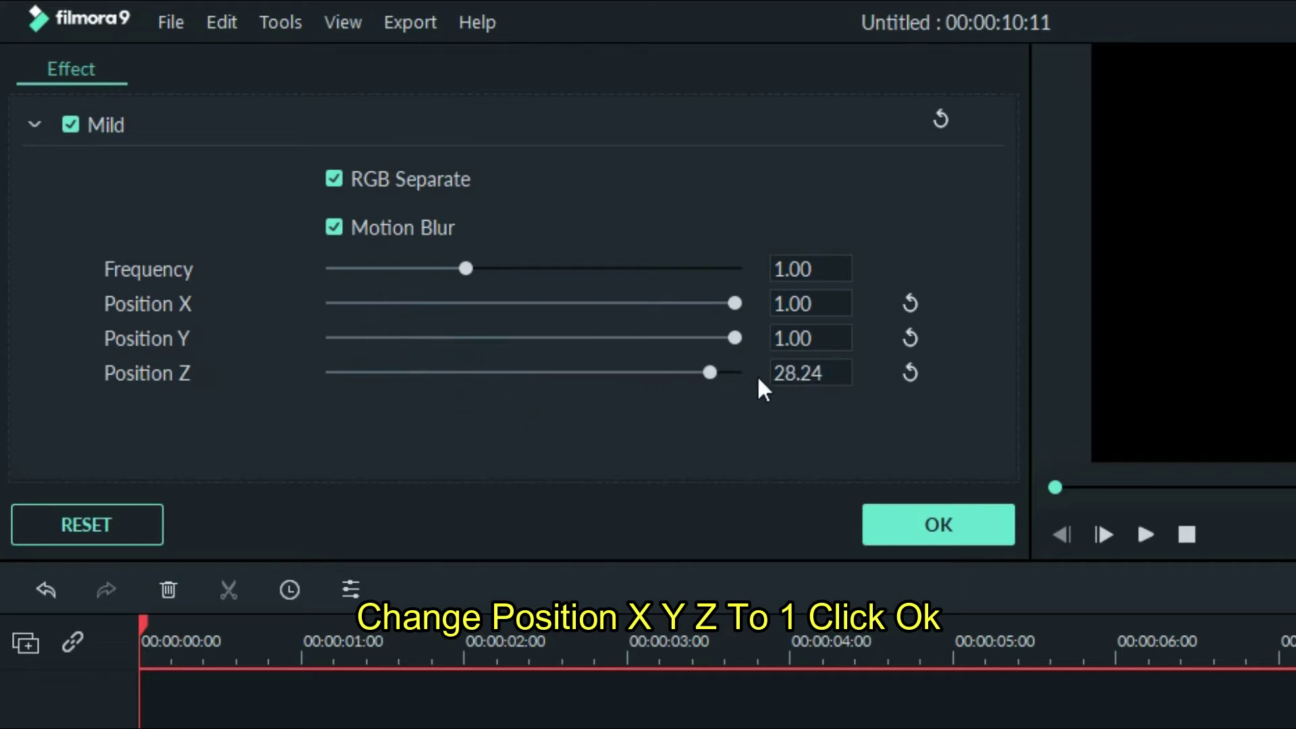
Apply the Mild settings, then render and play back a timeline preview.
click(955, 516)
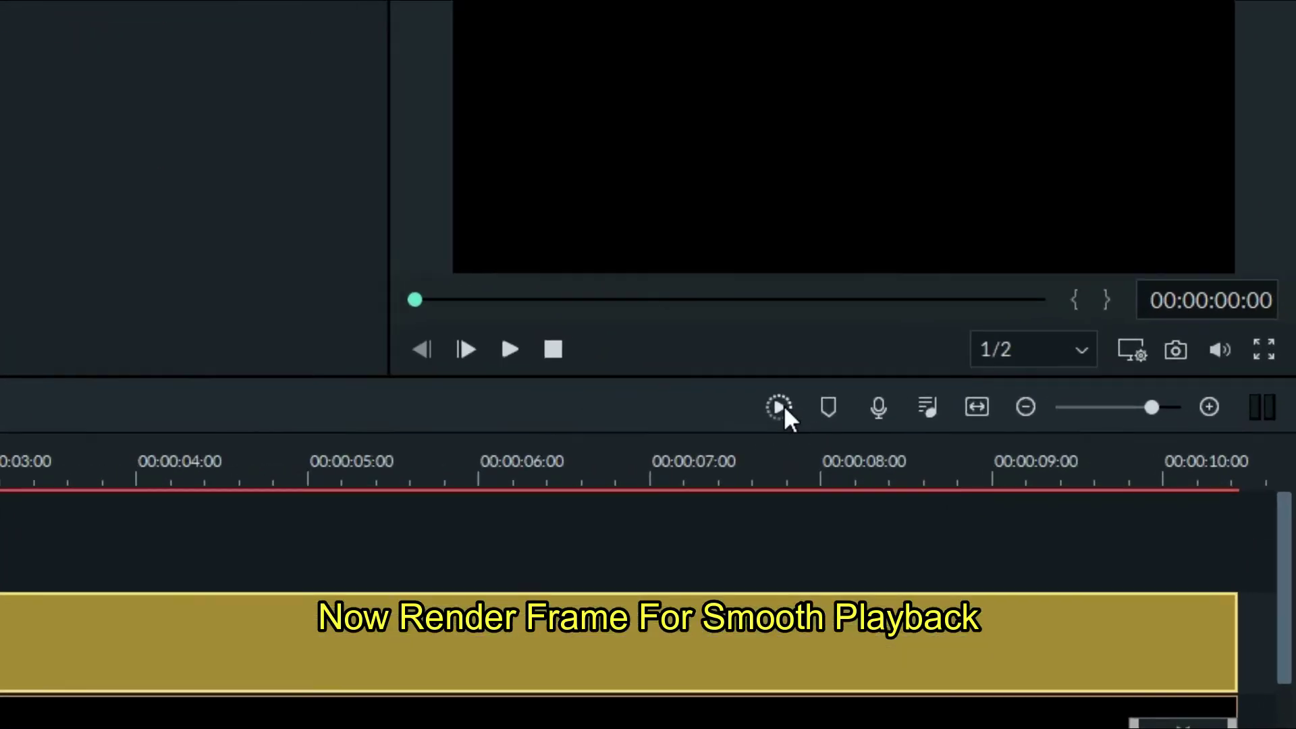
click(959, 403)
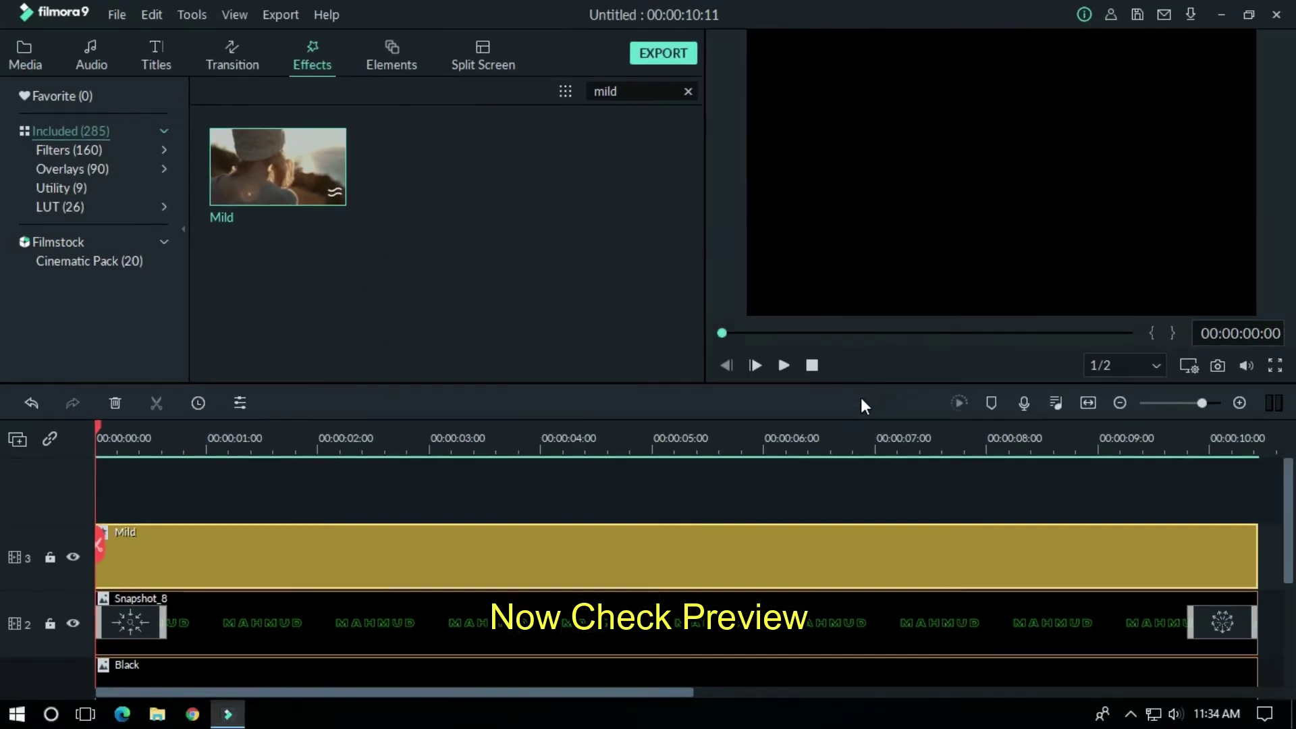
click(782, 366)
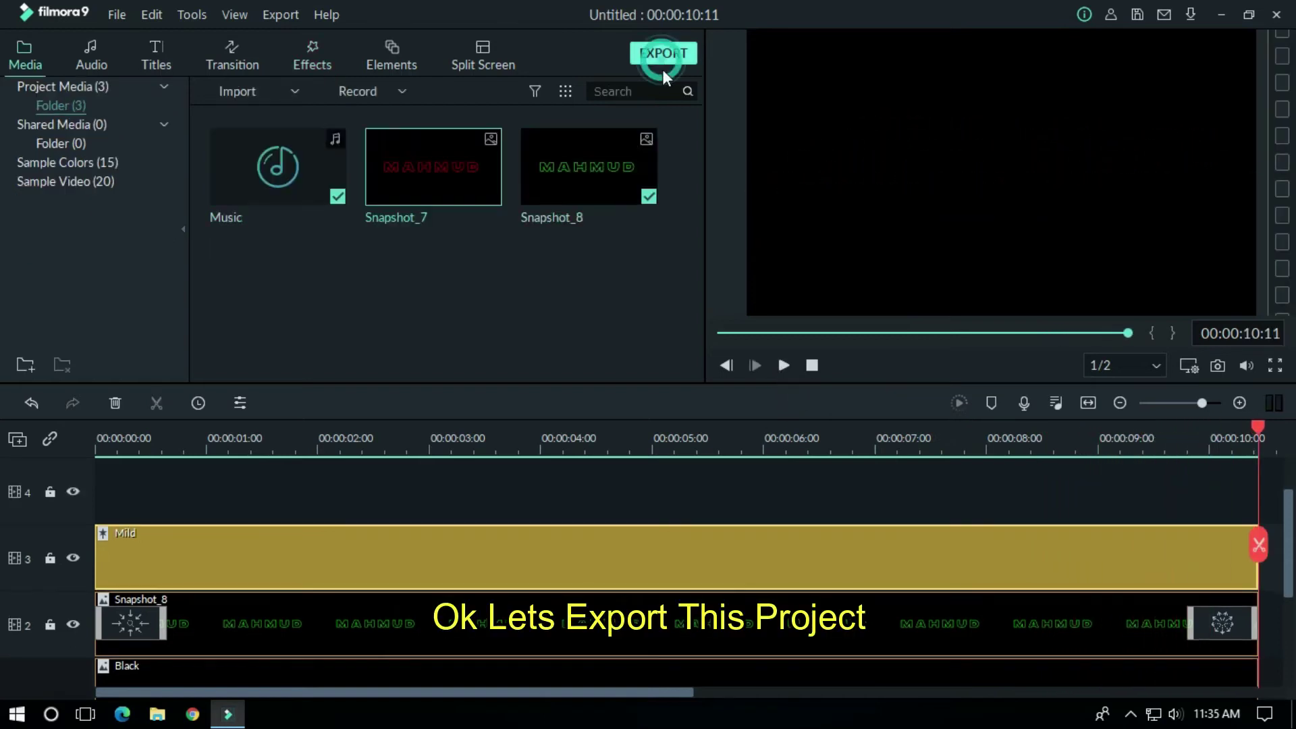
Export the video as the MP4 file Green and close the export windows.
click(662, 53)
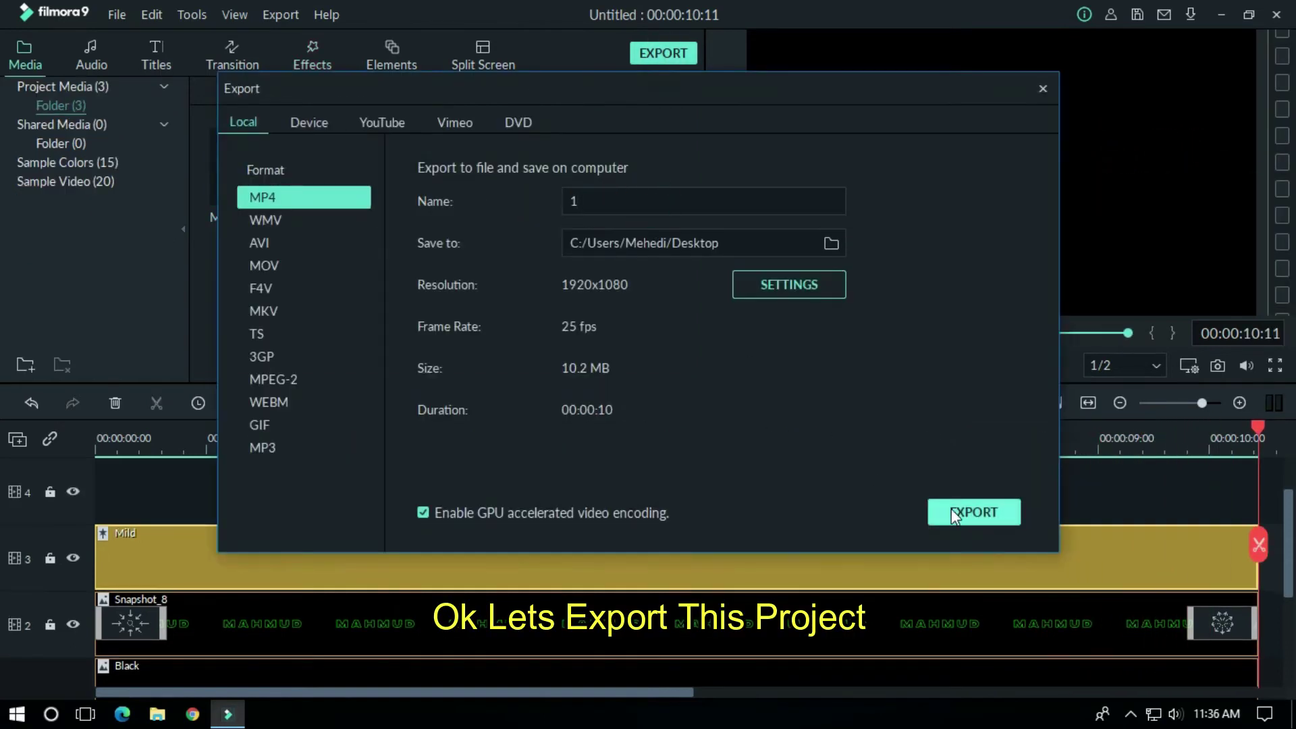
text(Green)
click(986, 512)
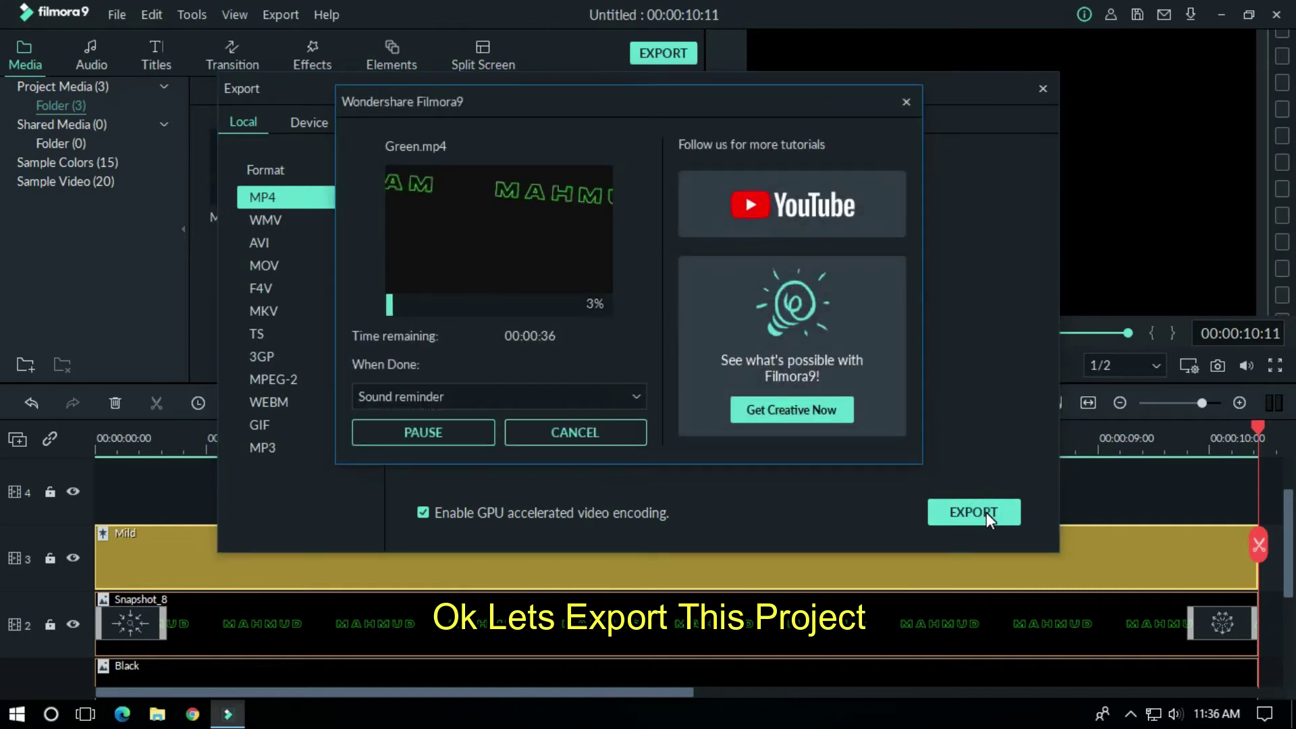
click(571, 426)
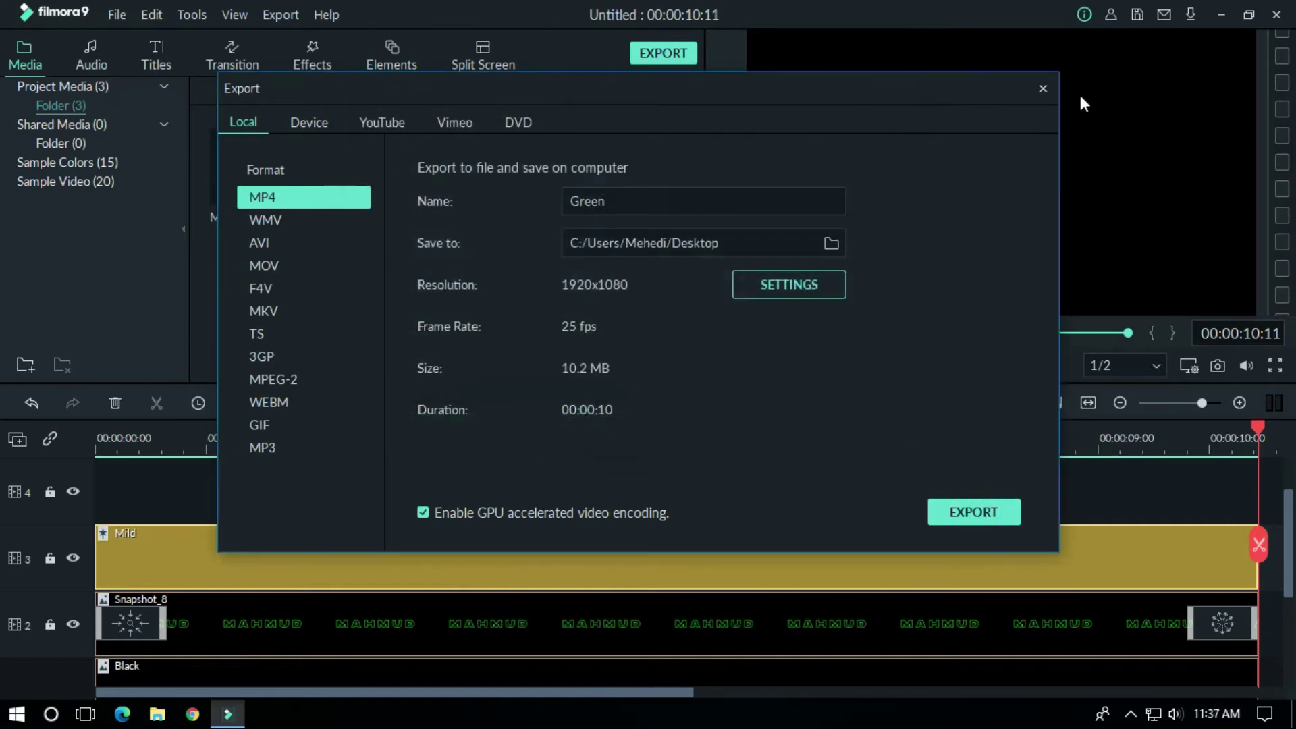
click(1044, 90)
Move Mild to track 4 and put a full-length red Snapshot_7 on track 3 with both wormhole transitions.
click(158, 571)
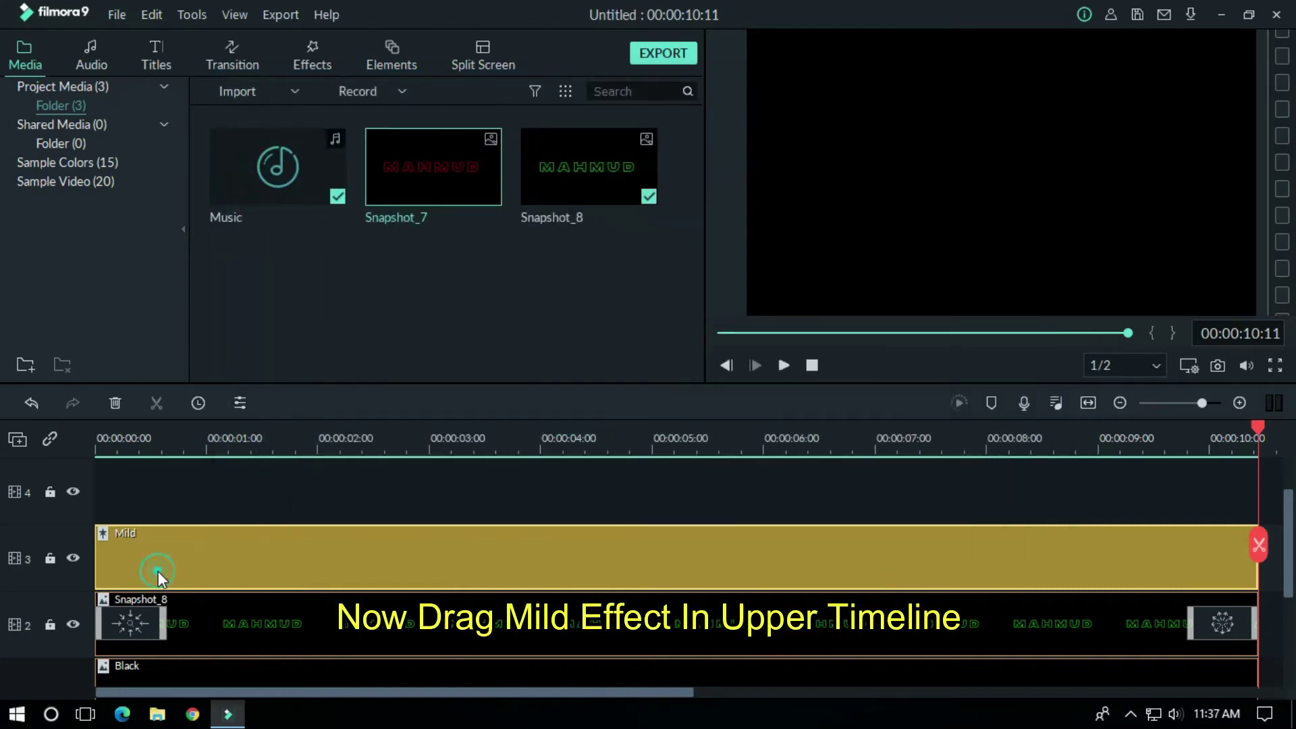
drag(205, 577, 213, 523)
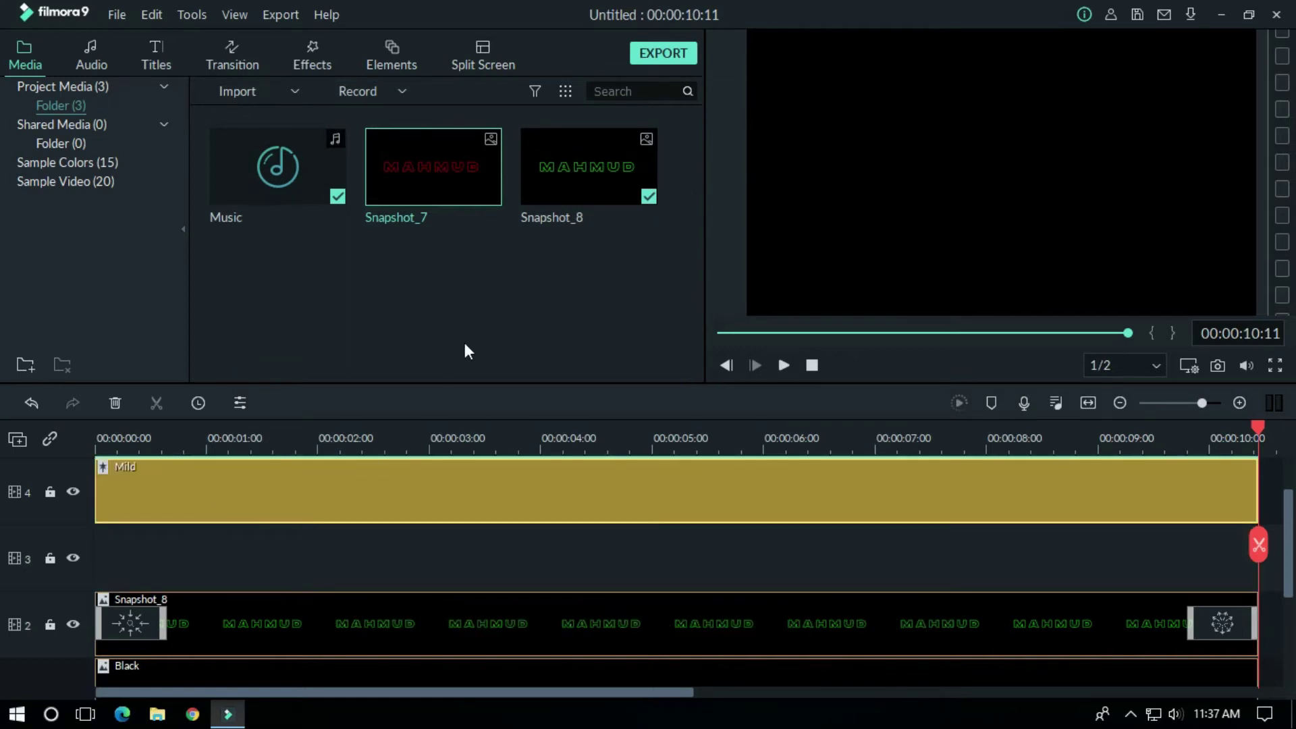
drag(460, 167, 283, 557)
drag(652, 547, 1260, 567)
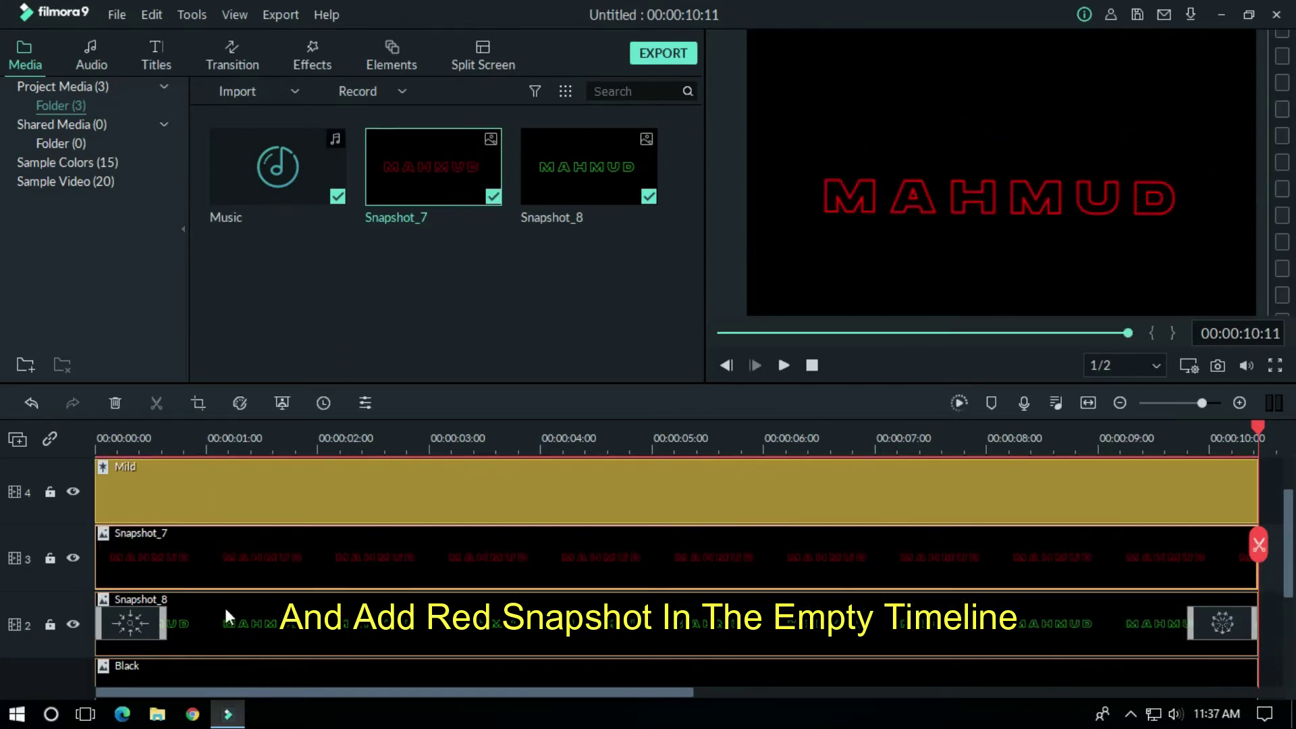
drag(127, 630, 135, 569)
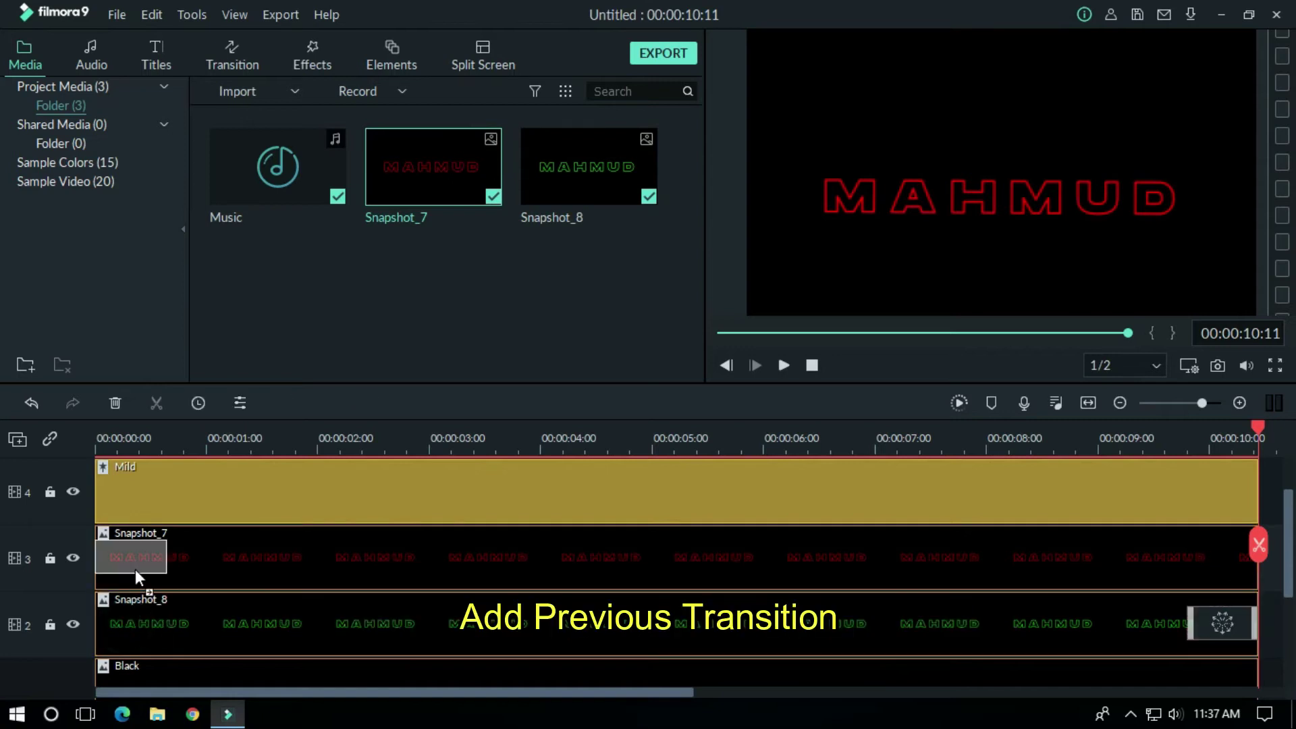
drag(1219, 628, 1222, 557)
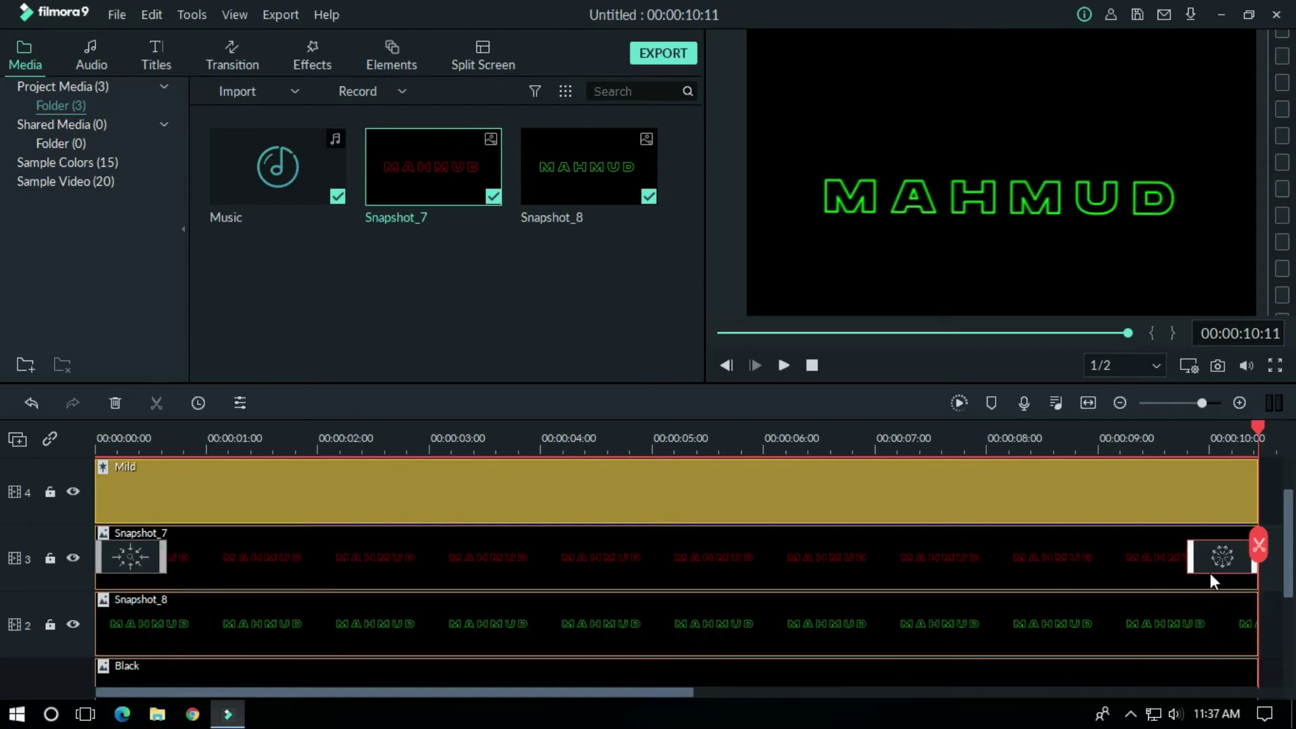
Hide the green Snapshot_8 track and preview the red version from the start.
click(76, 625)
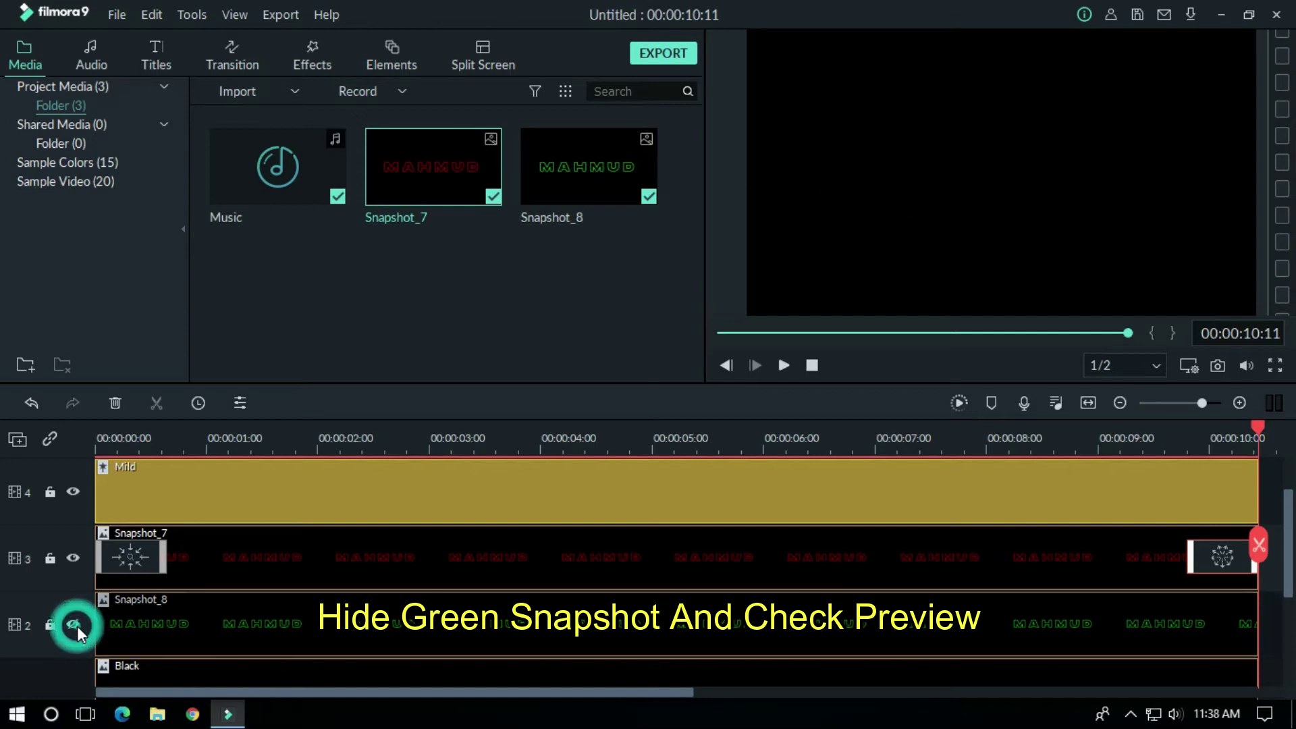
click(875, 334)
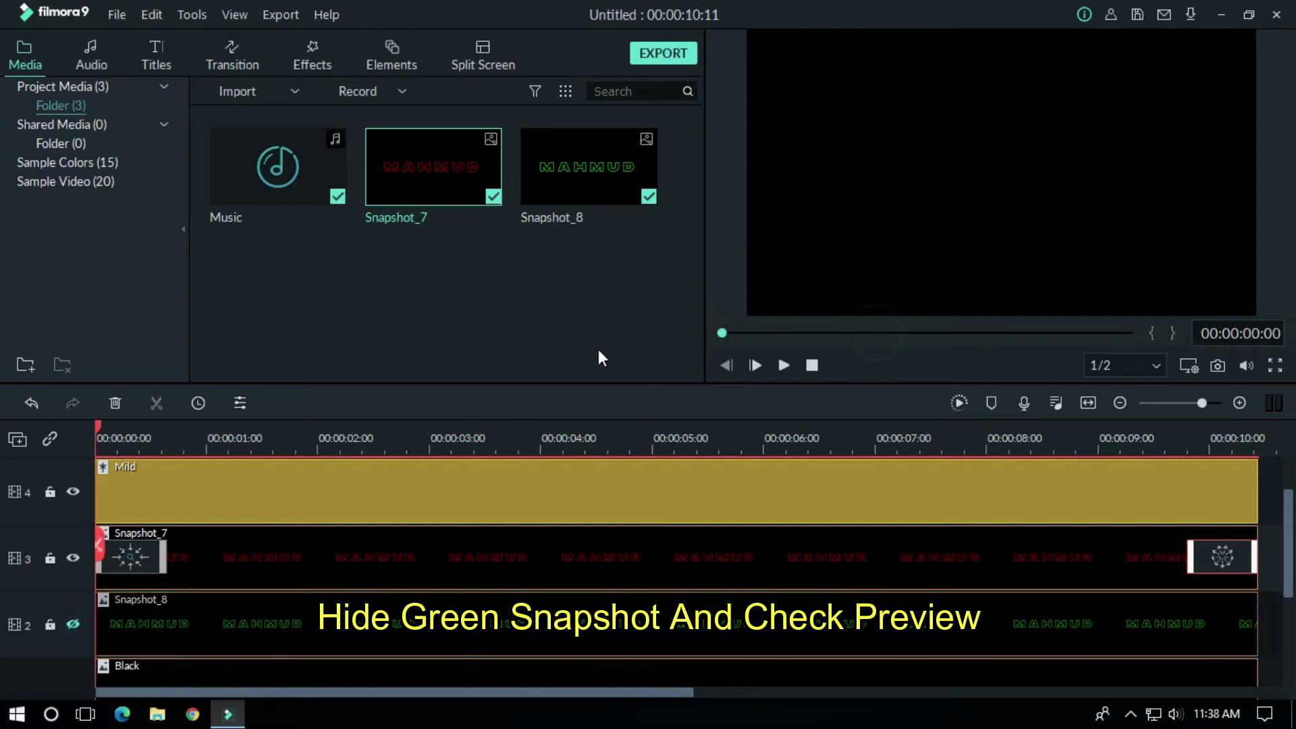
click(785, 367)
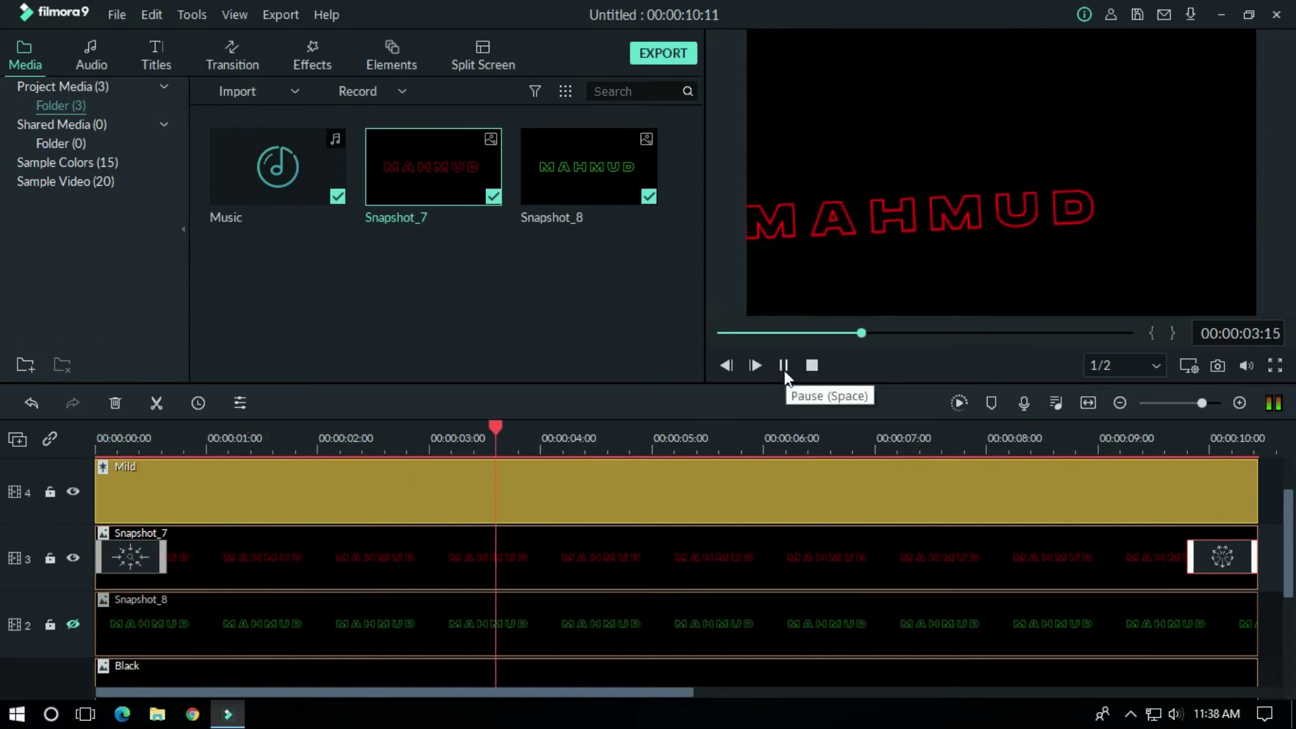
click(784, 367)
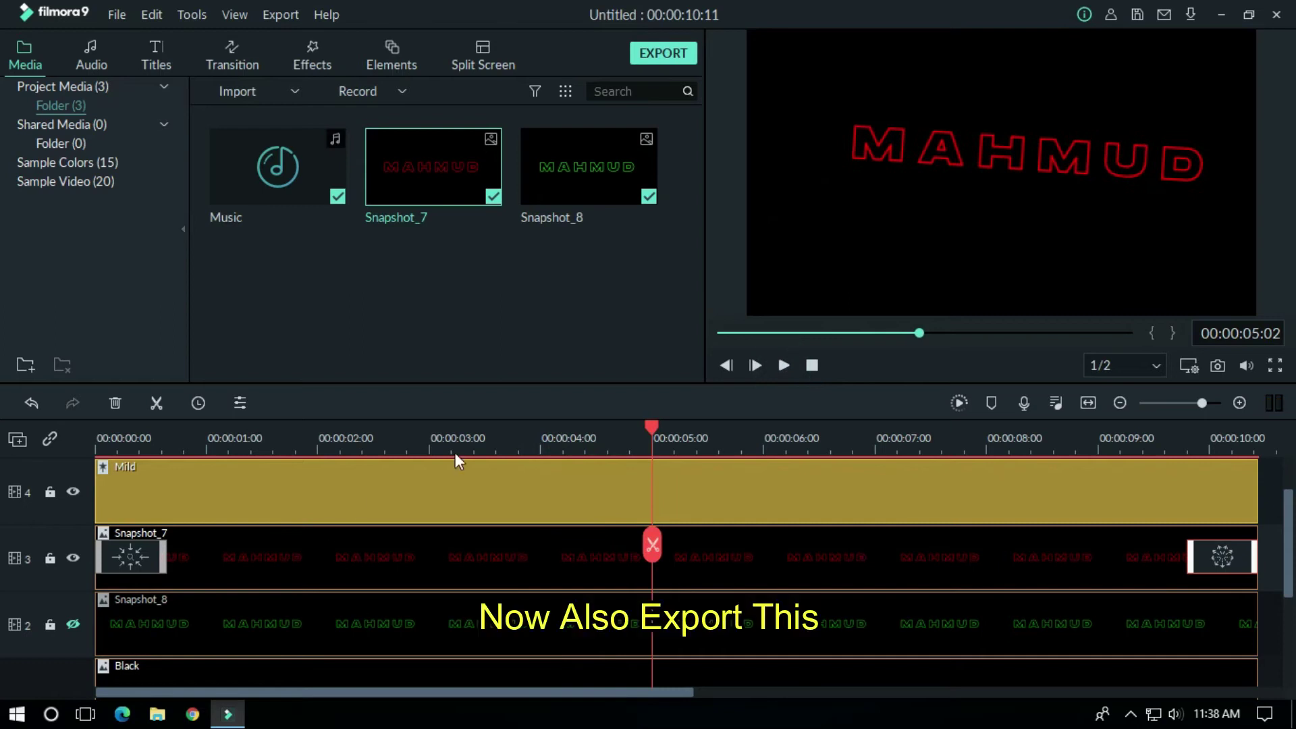
Export the red version as Red and close the export window.
click(663, 53)
text(Rw)
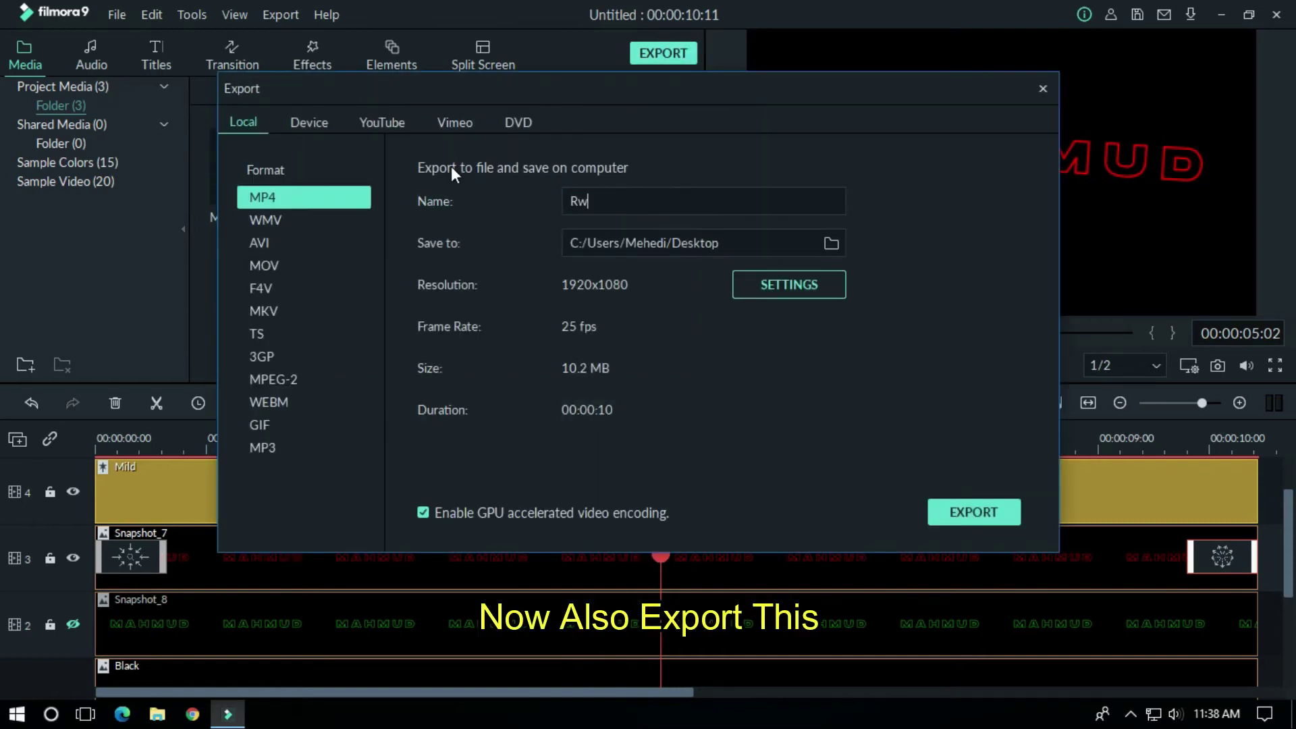
key(BackSpace)
text(ed)
click(970, 516)
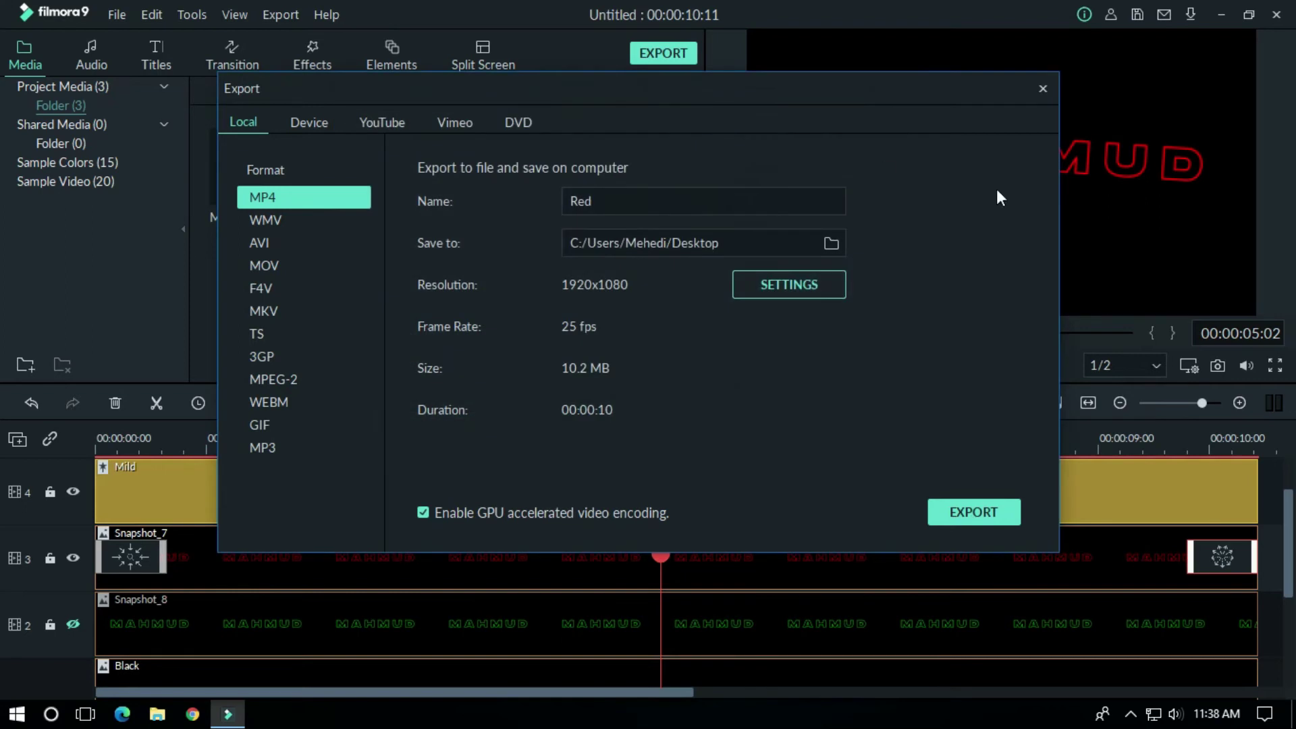
click(1043, 88)
scroll(850, 440, down, 1)
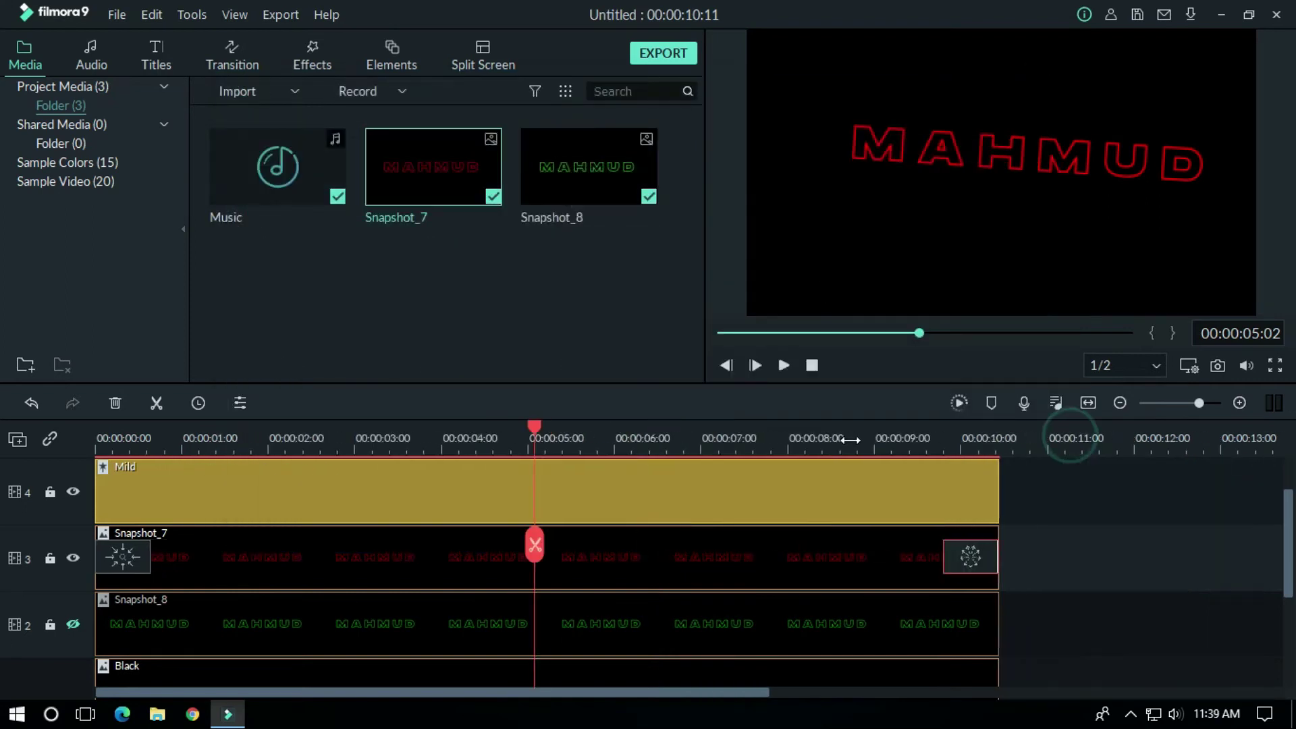
Clear every clip from the timeline and import the Red and Green videos.
drag(1057, 678, 816, 483)
key(Delete)
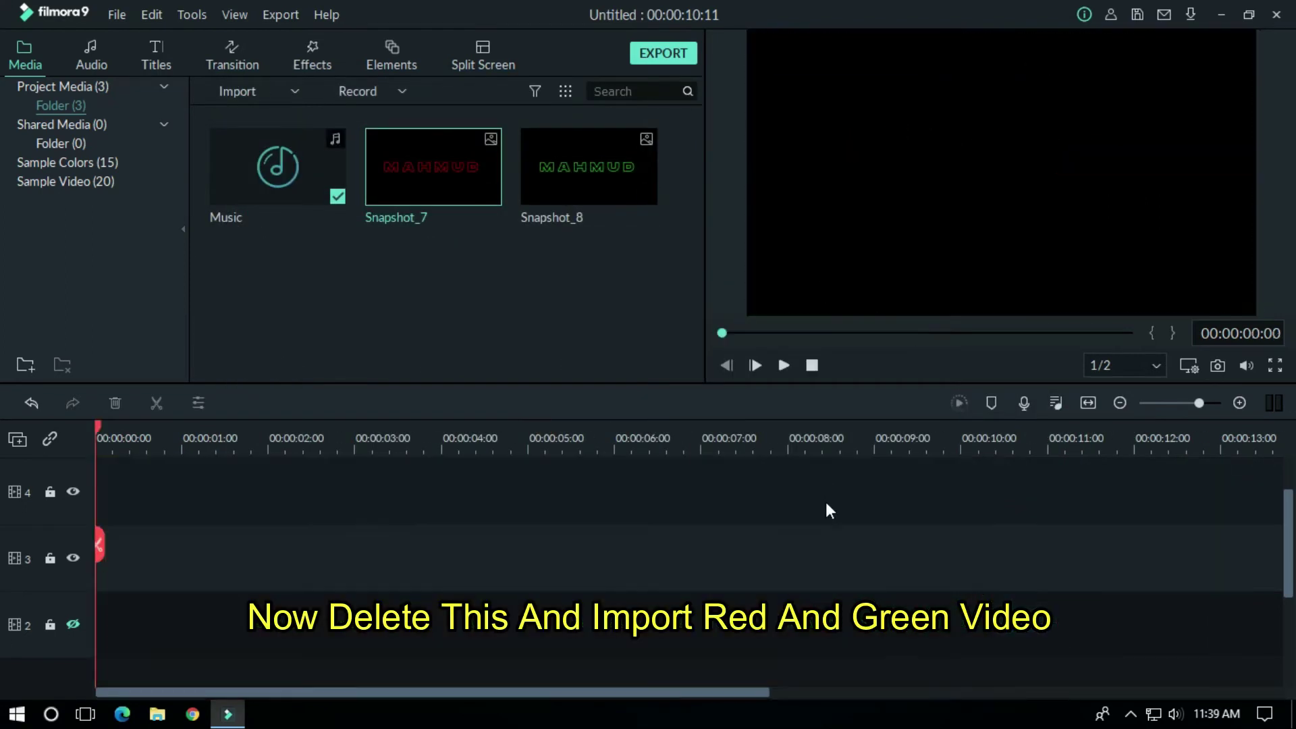
right_click(377, 282)
click(380, 278)
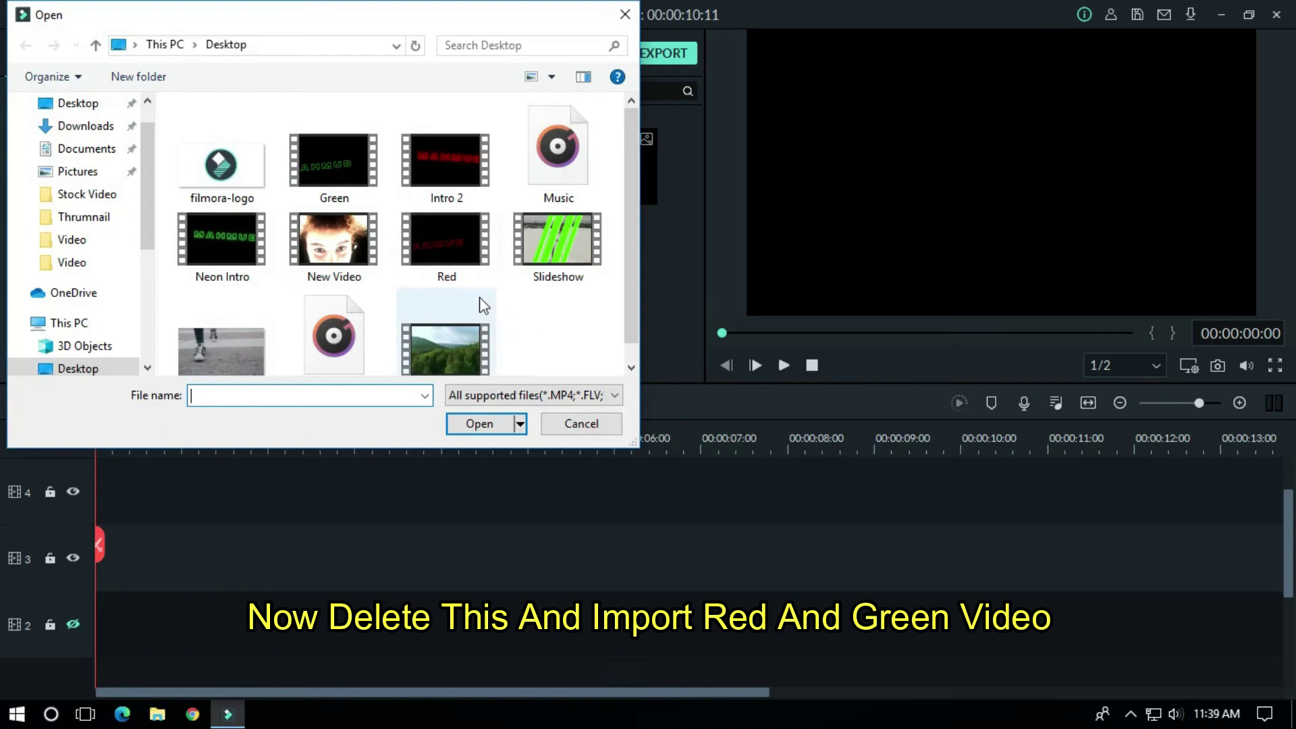
click(423, 237)
ctrl+click(333, 148)
key(Return)
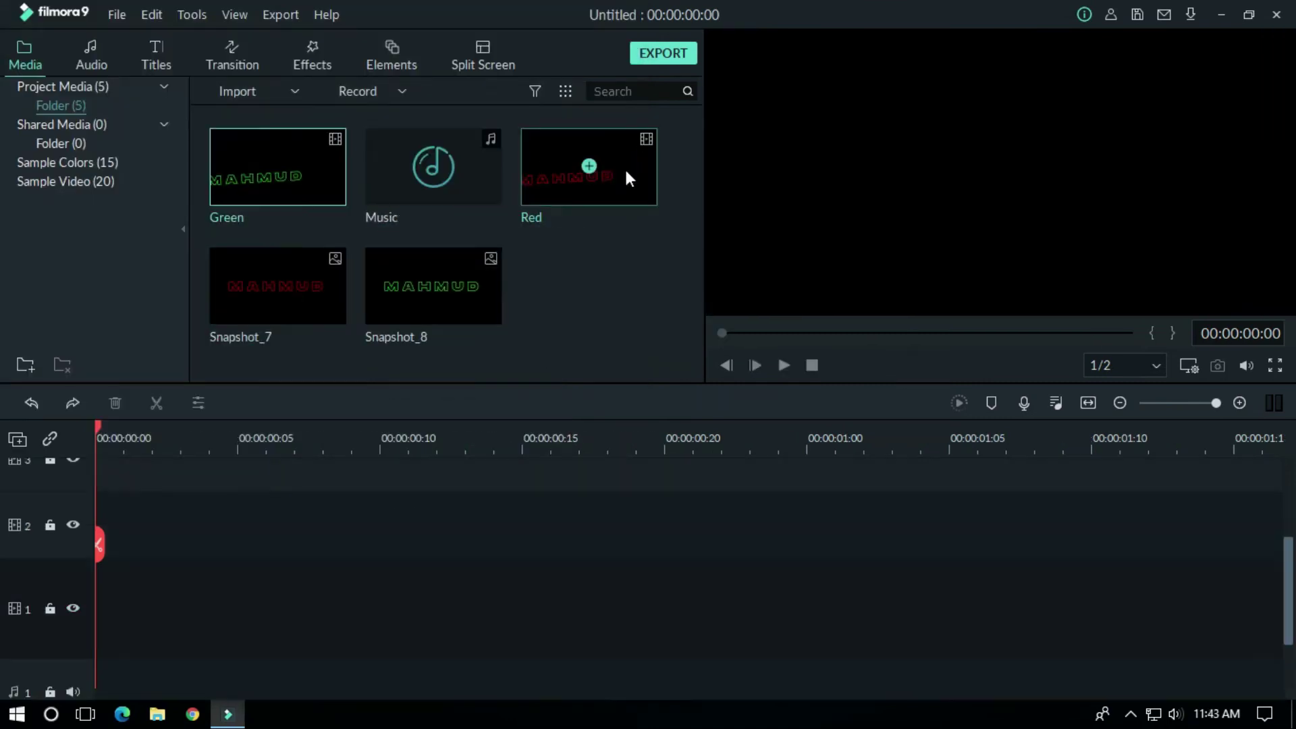
Place Red on track 1 and Green on track 2, muting Green's audio.
drag(628, 173, 75, 606)
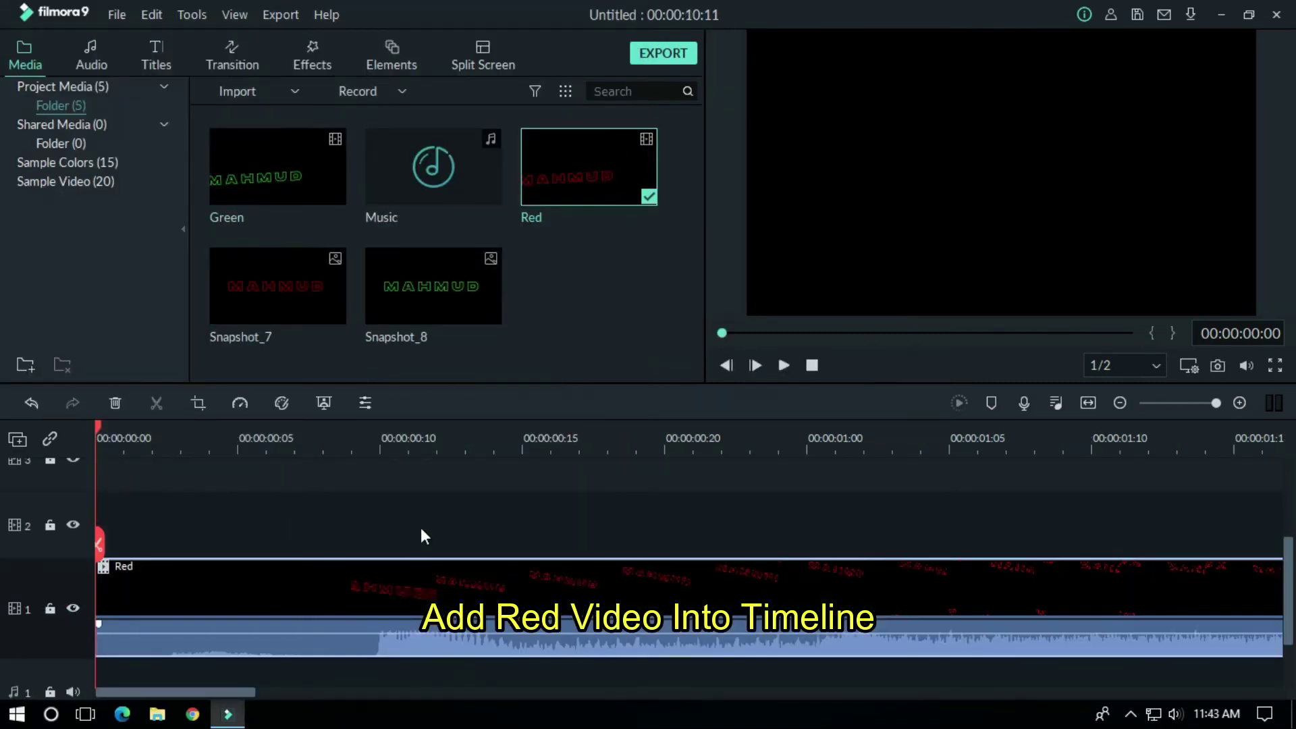
drag(313, 166, 128, 534)
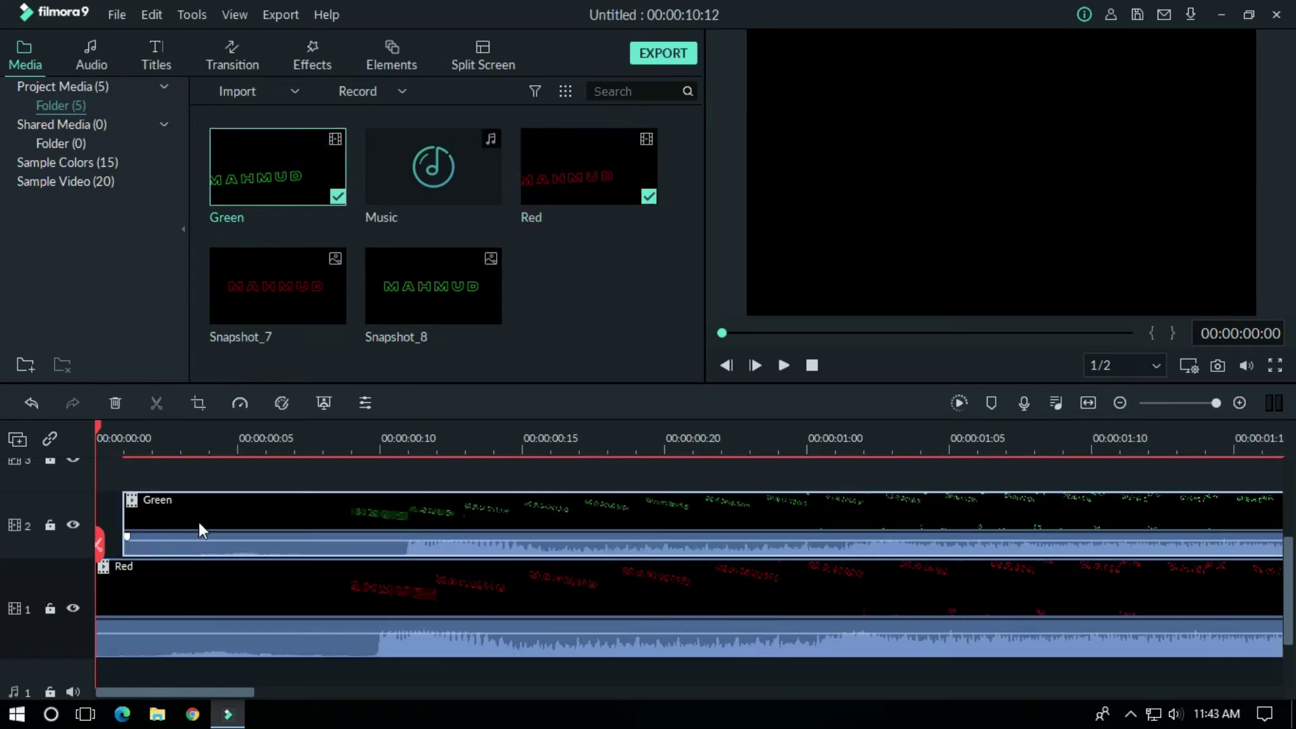
right_click(243, 503)
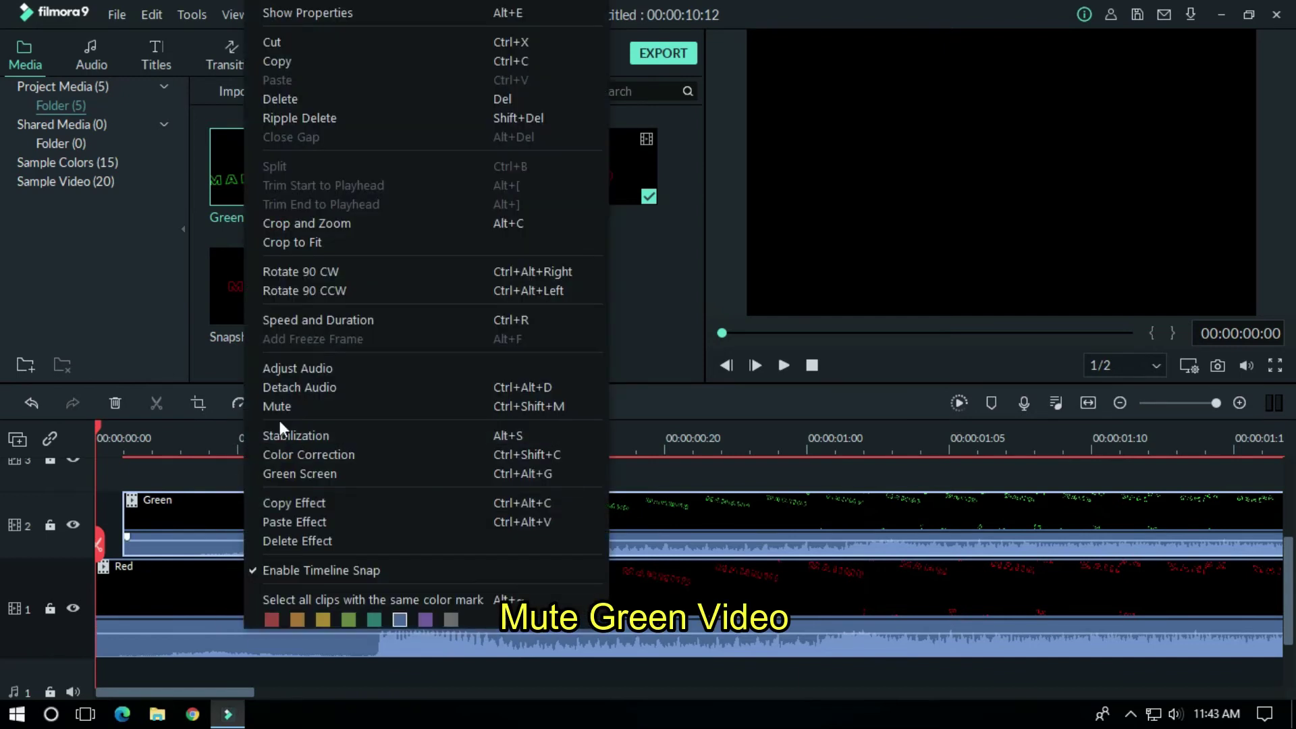
click(280, 408)
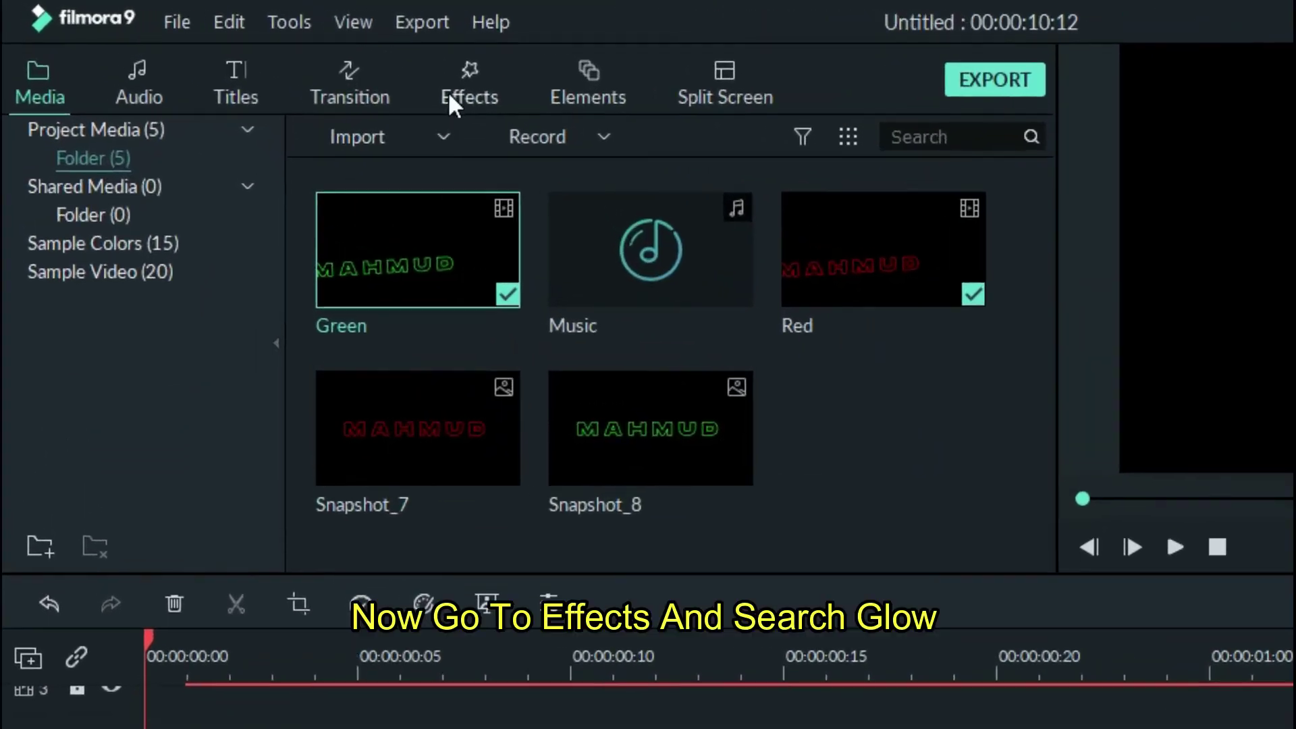
Apply the Glow effect to the Red clip three times.
click(312, 54)
click(945, 135)
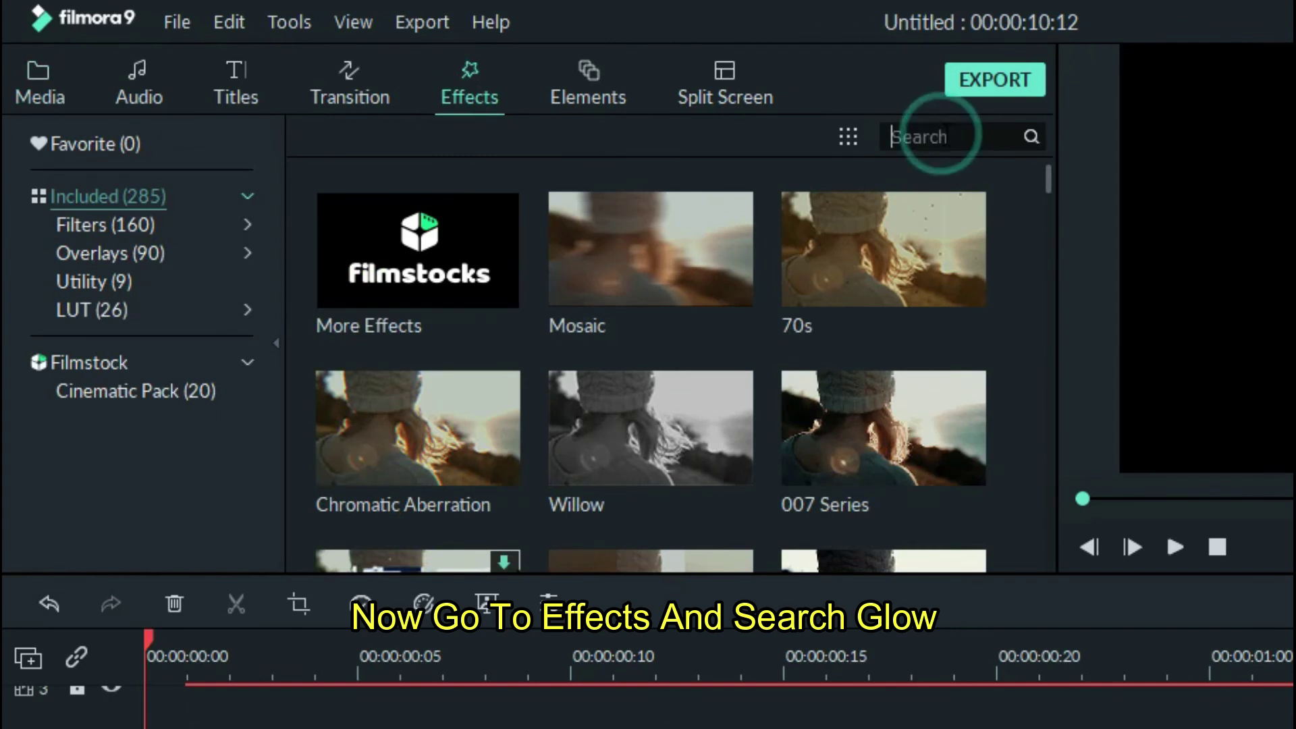
text(glo)
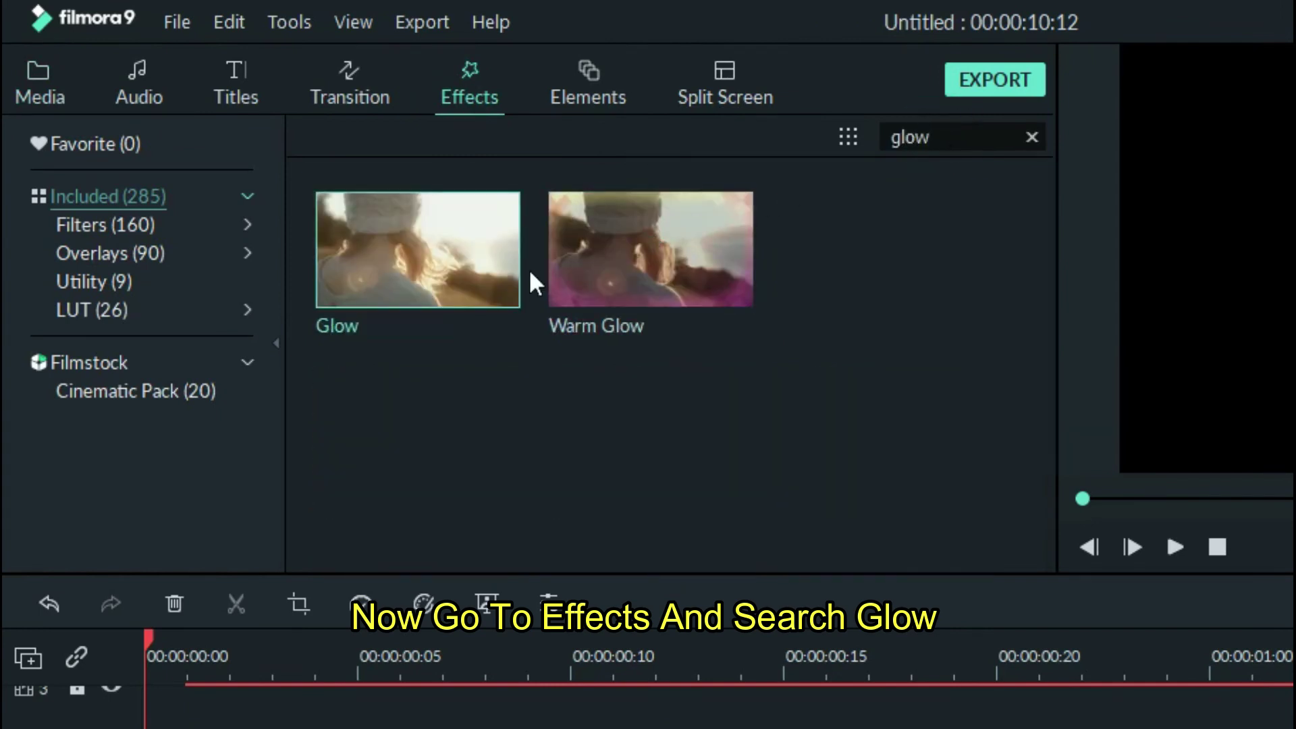
text(w)
drag(472, 262, 306, 728)
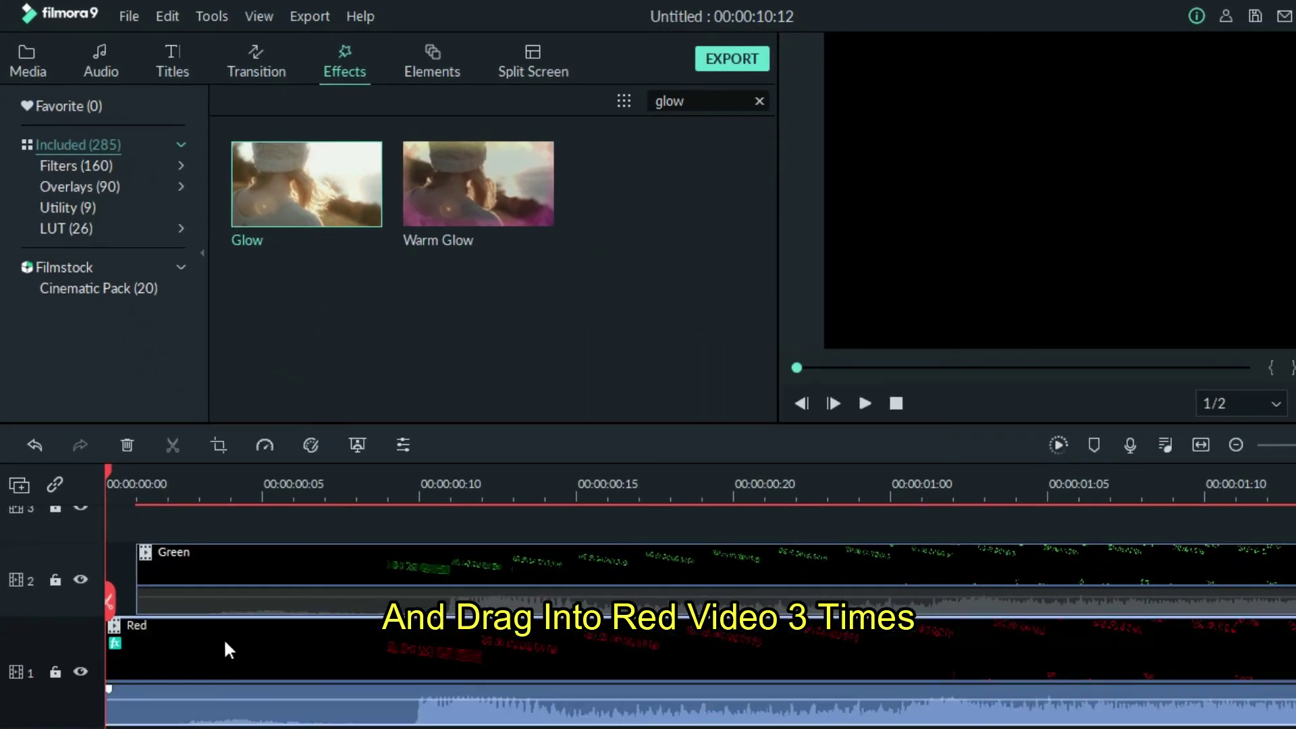
drag(316, 198, 259, 649)
drag(295, 511, 267, 642)
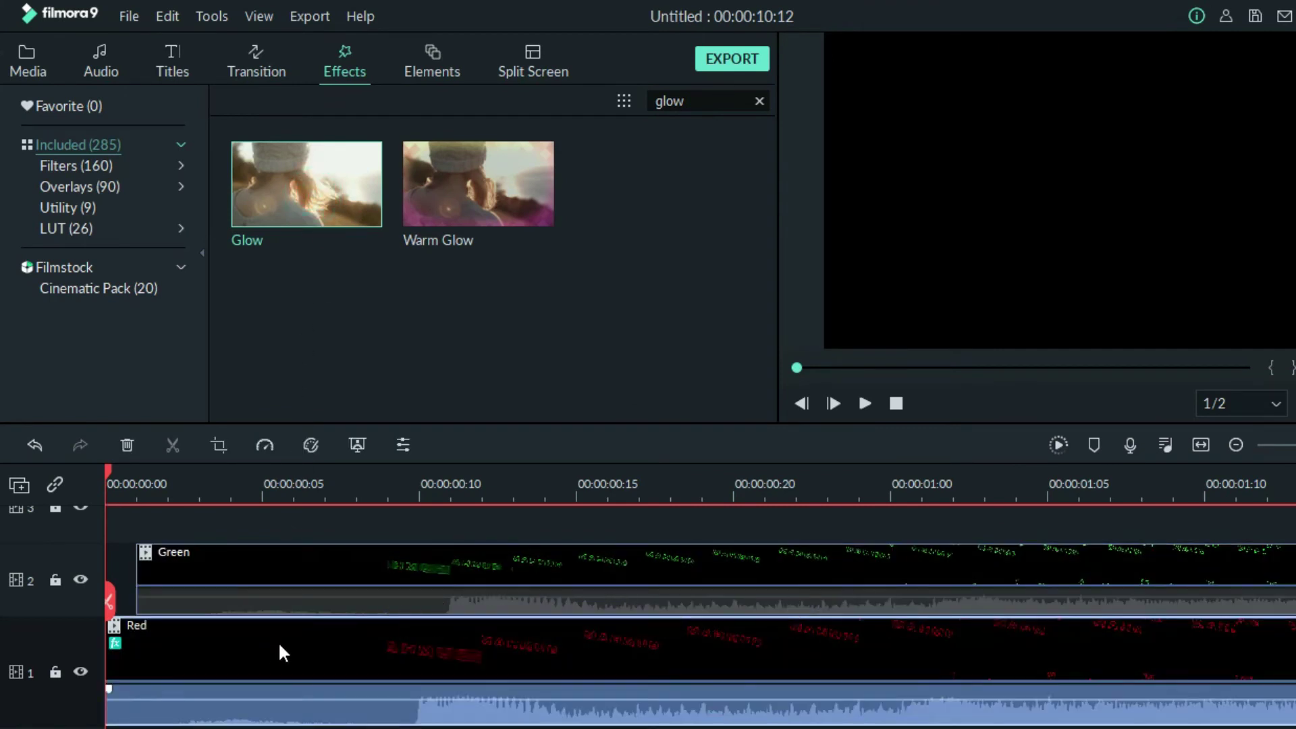
In the Red clip's properties at 00:00:00:05, set the first Glow to radius 2, alpha 50.
double_click(280, 645)
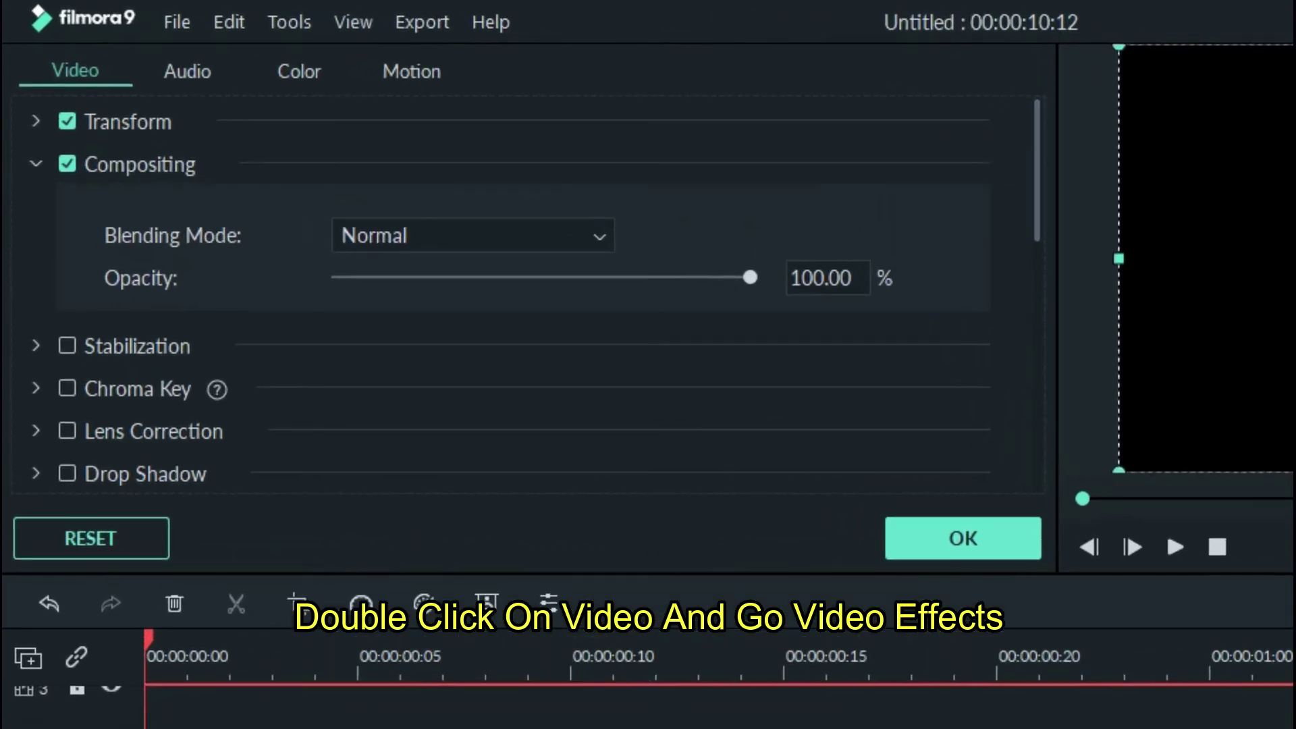
click(36, 164)
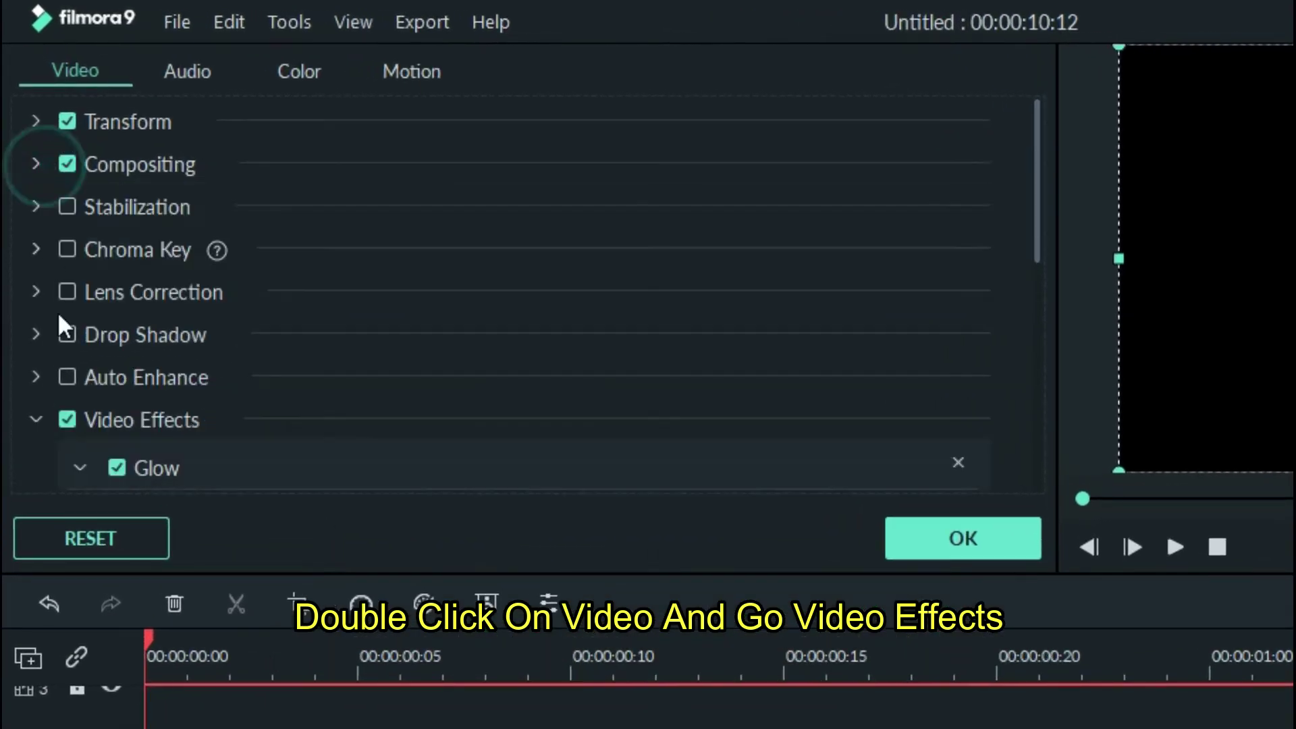
click(38, 420)
click(37, 419)
click(400, 655)
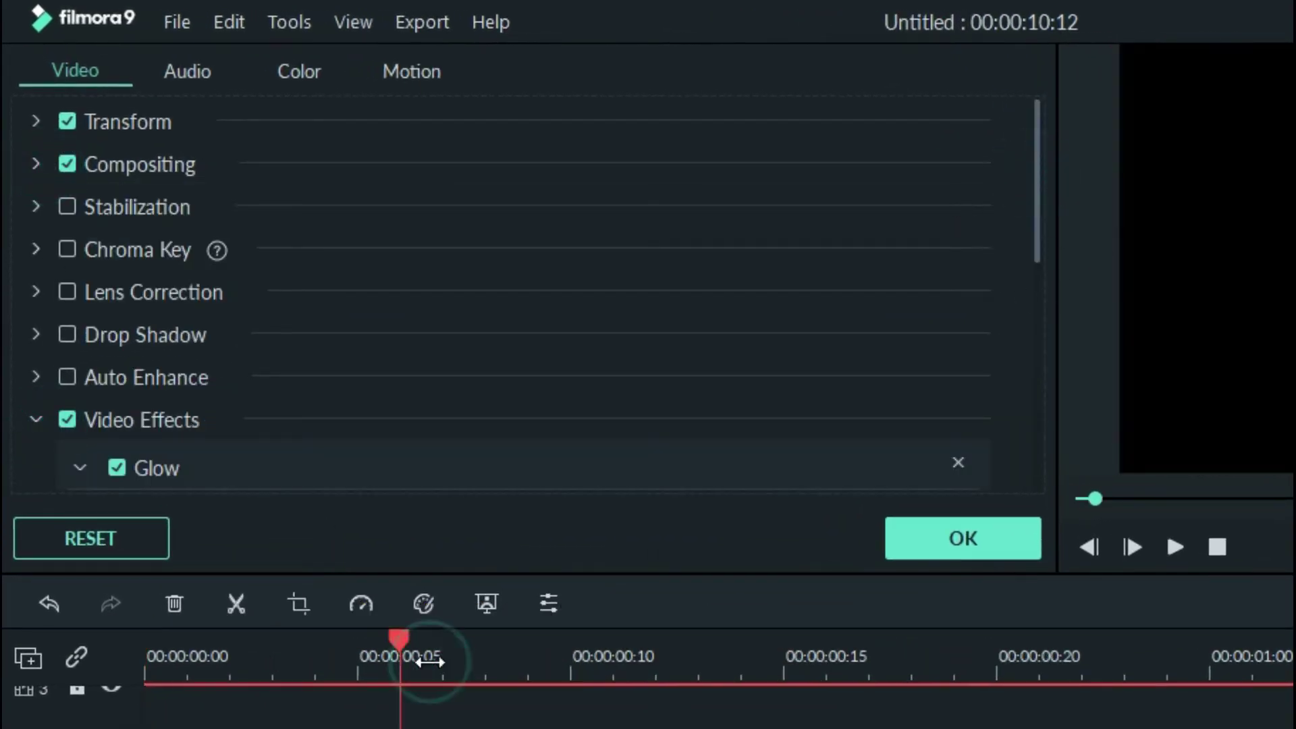
scroll(1024, 291, down, 4)
click(80, 362)
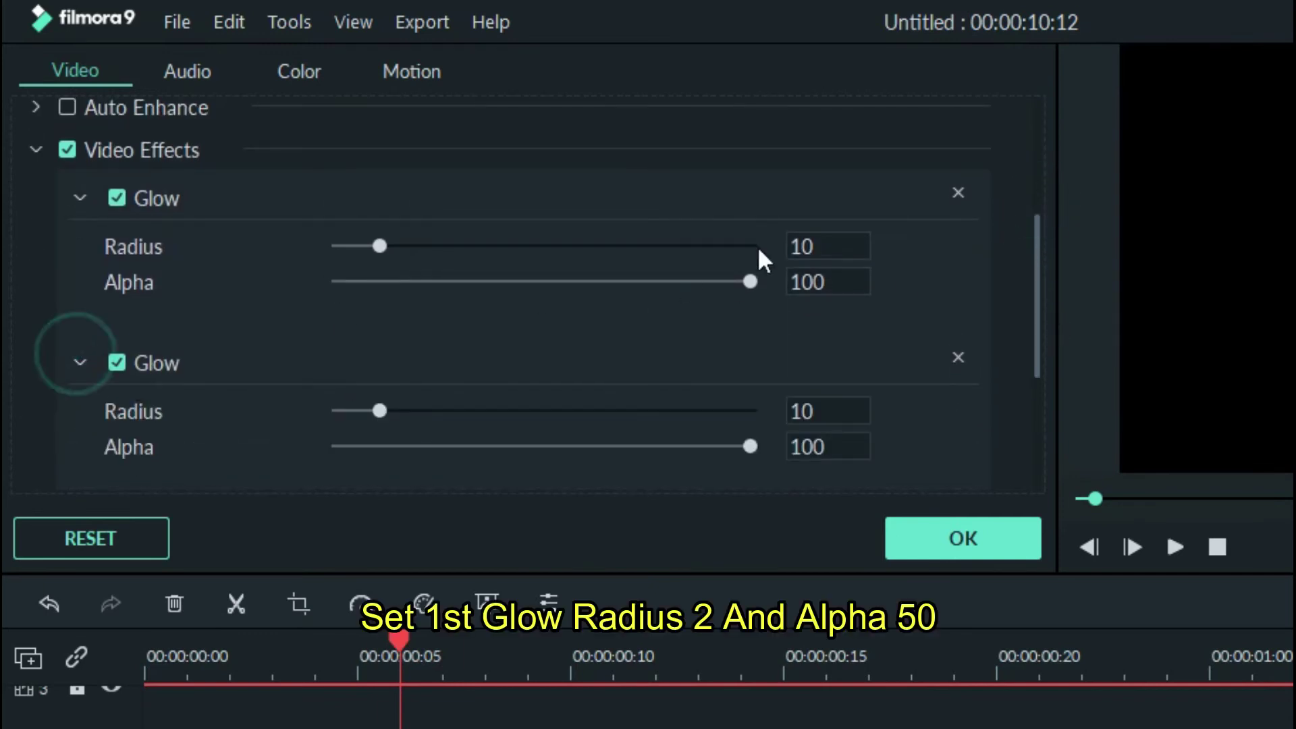
double_click(802, 251)
text(2)
double_click(810, 282)
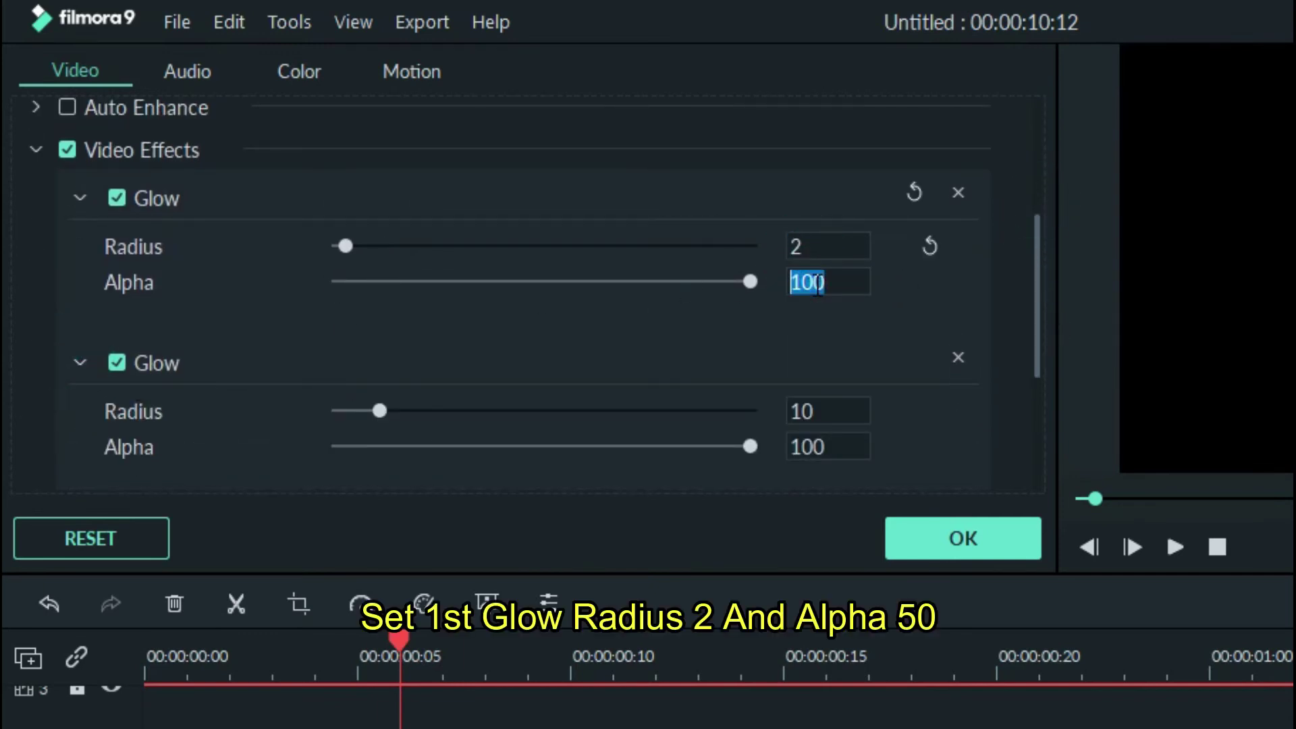
text(50)
key(Return)
Set the second Glow to radius 3, alpha 50, check the third at 10/100, and apply.
drag(1036, 238, 1037, 323)
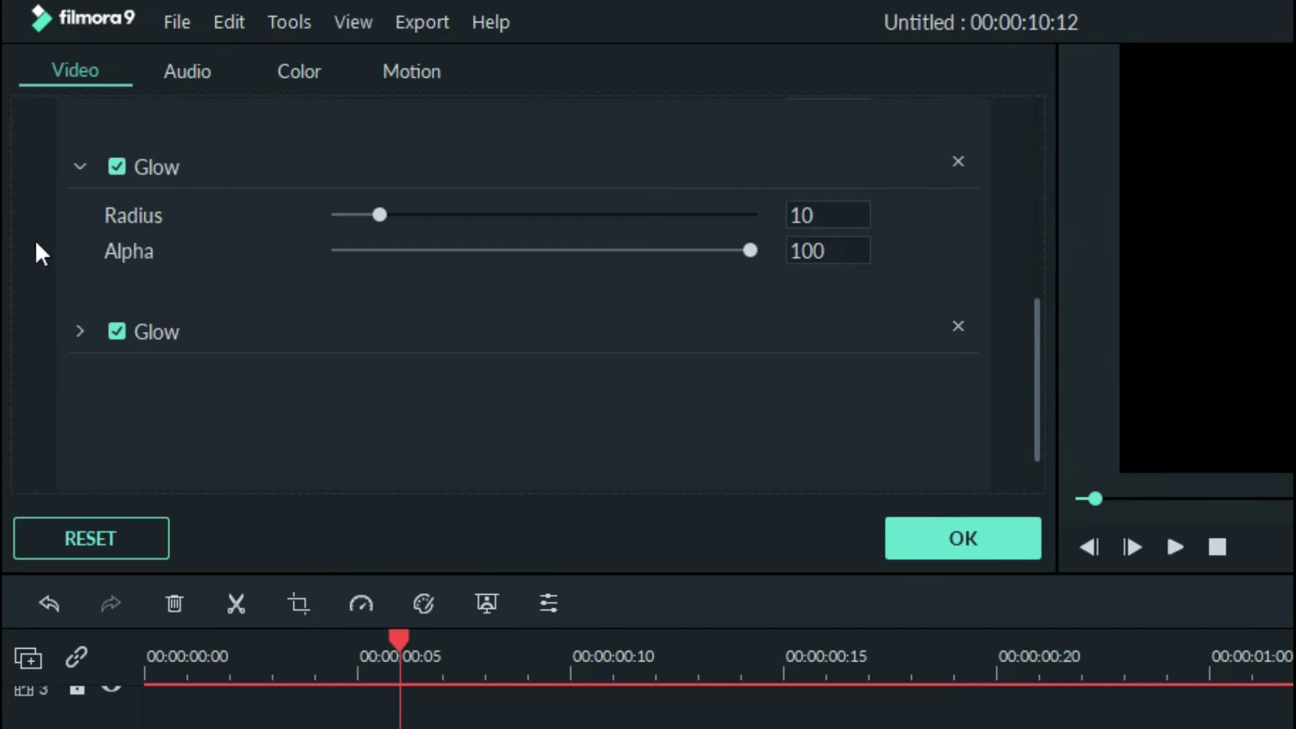
double_click(810, 216)
text(3)
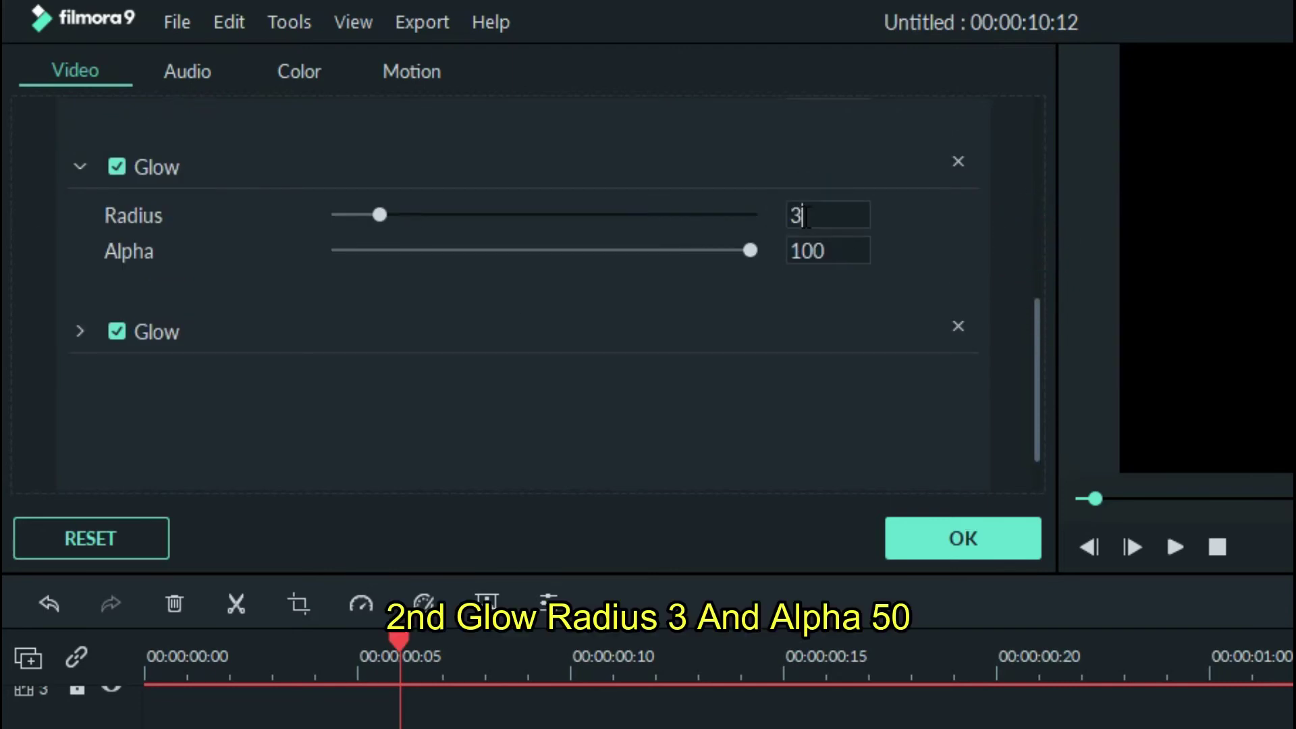
double_click(807, 250)
text(50)
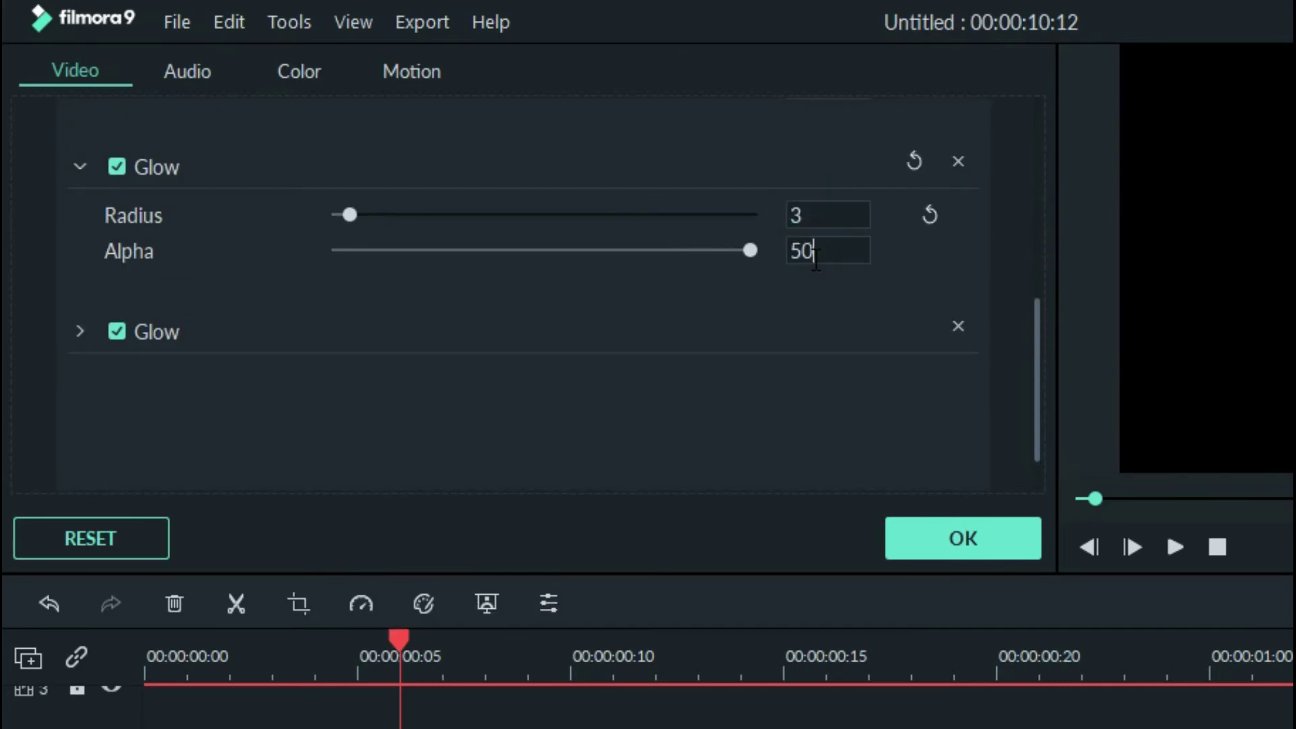
key(Return)
click(70, 336)
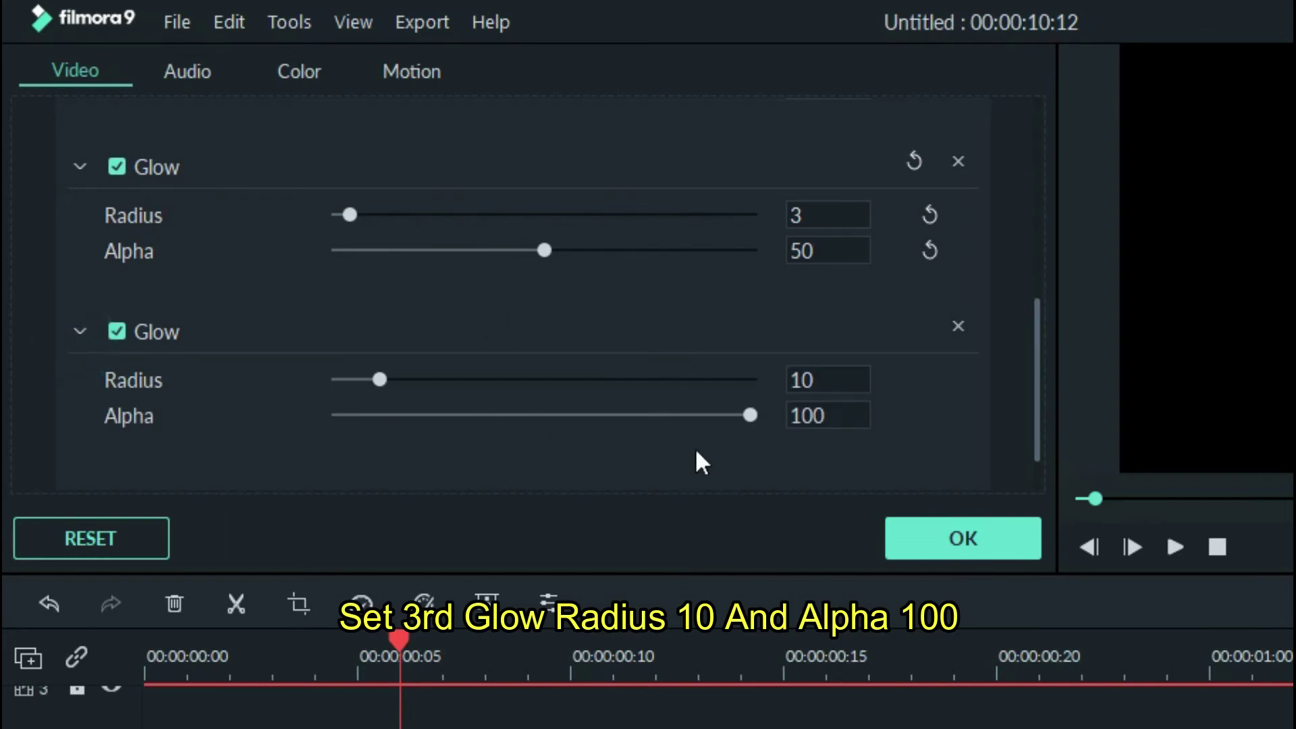
click(963, 538)
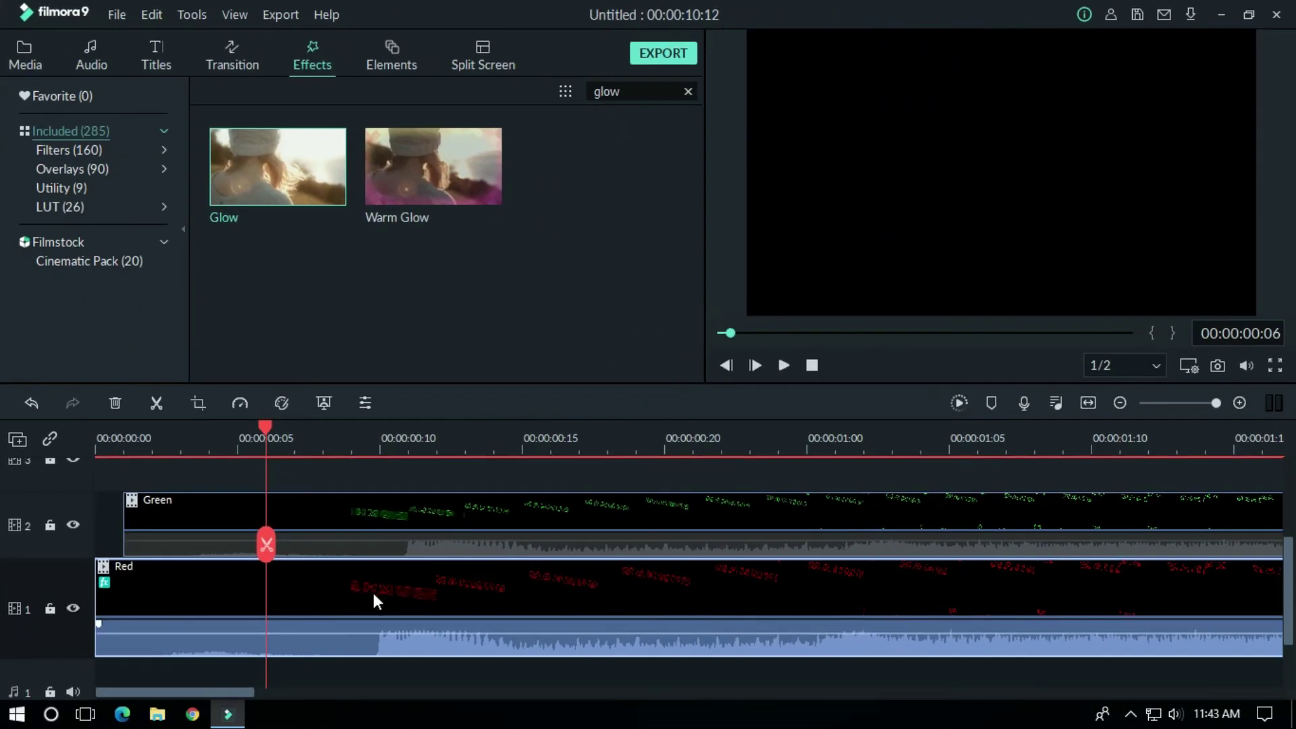
Copy the Glow effects from the Red clip and paste them onto the Green clip.
right_click(344, 606)
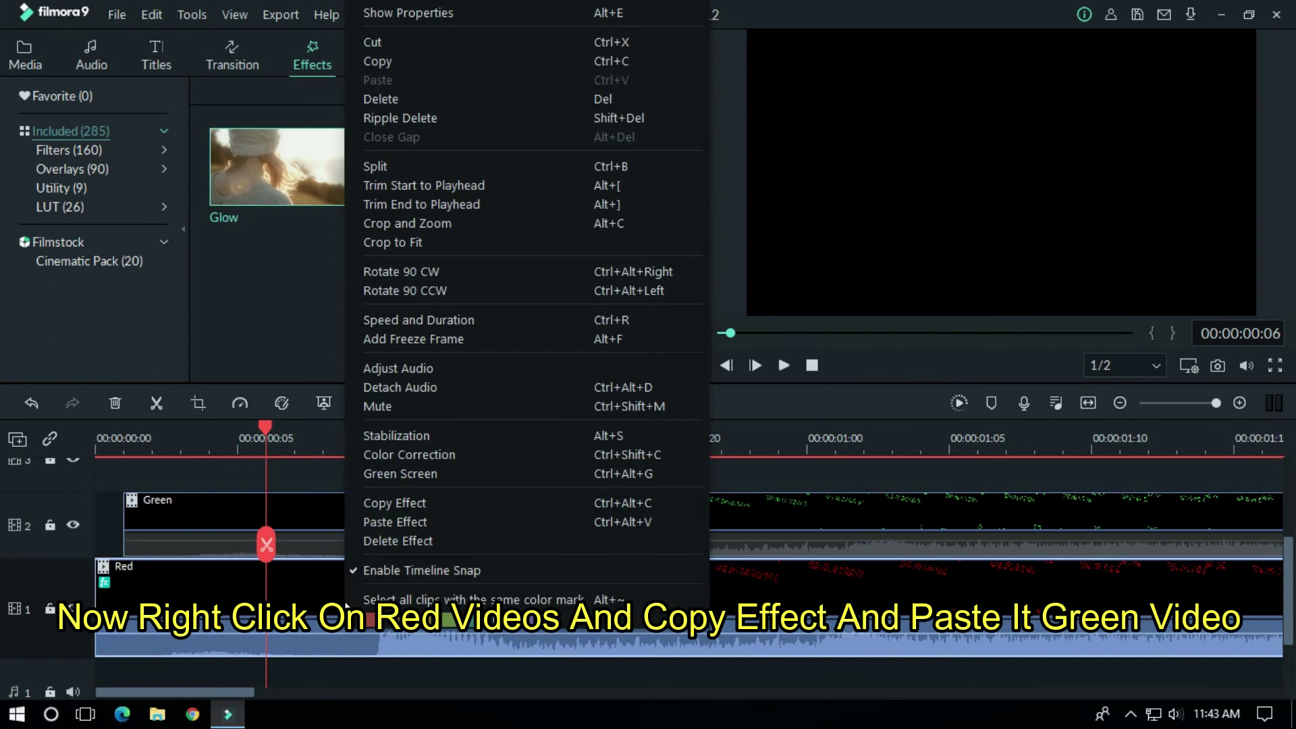
click(374, 500)
right_click(364, 513)
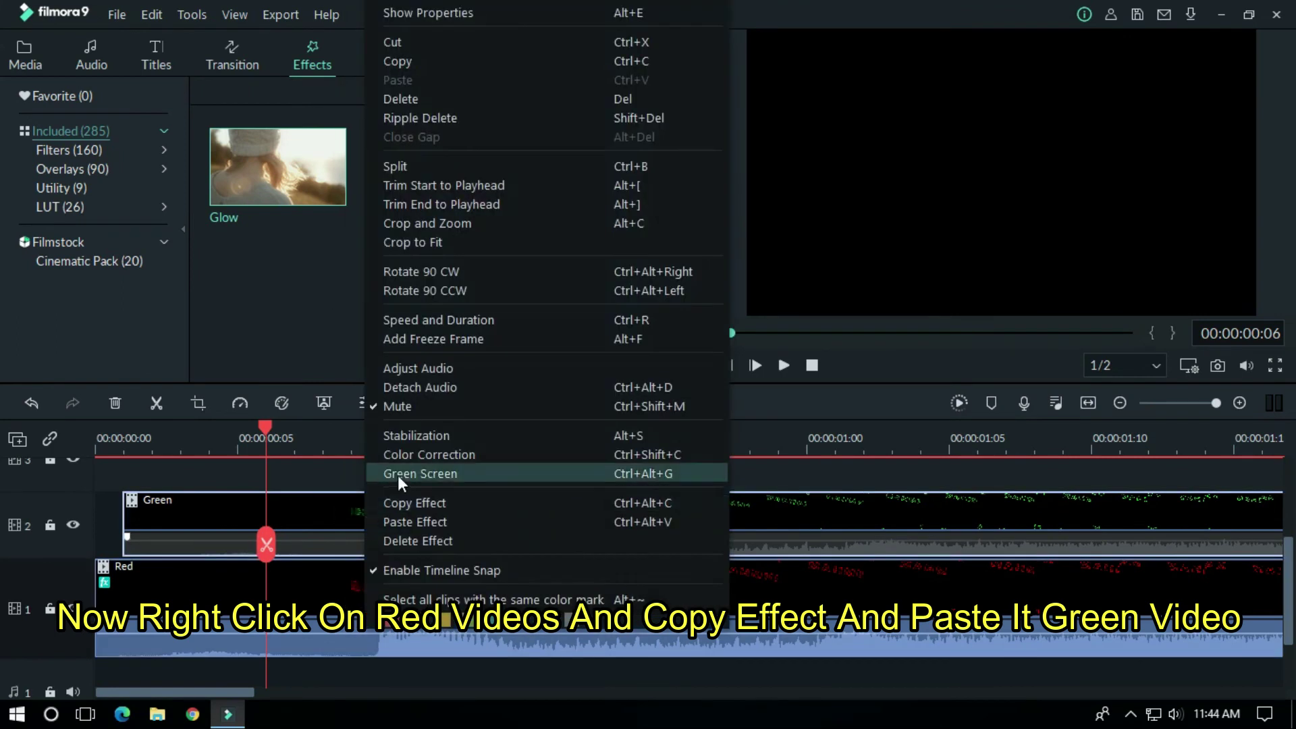
click(395, 521)
Set the Green clip's compositing blending mode to Screen.
drag(270, 432, 123, 438)
double_click(215, 510)
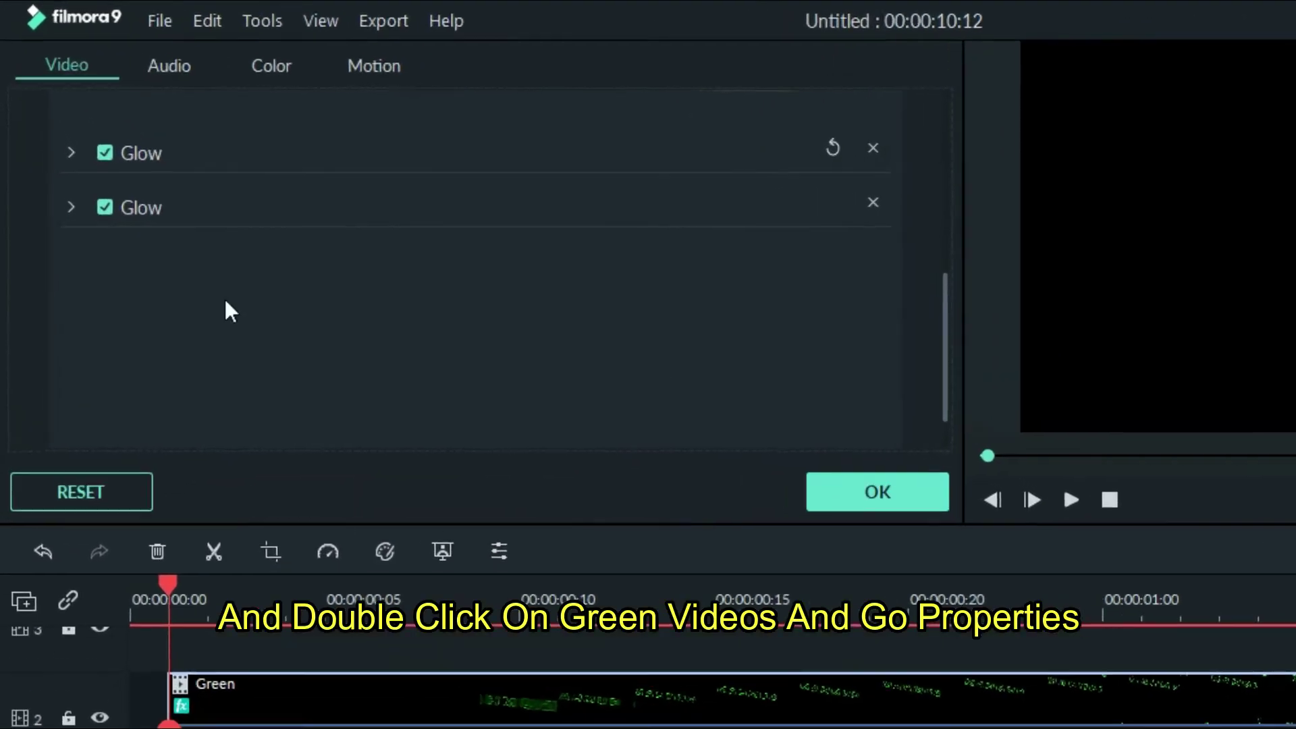
drag(1027, 401, 1033, 93)
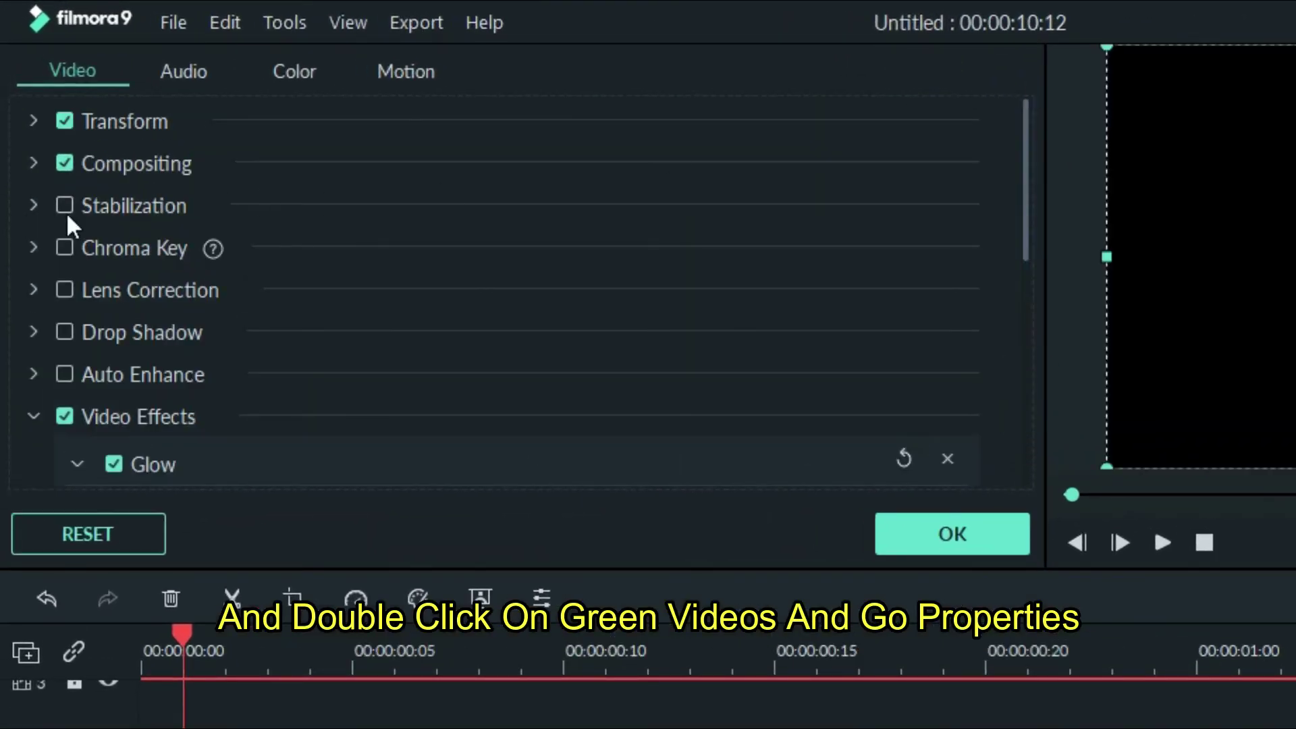
click(33, 163)
click(419, 229)
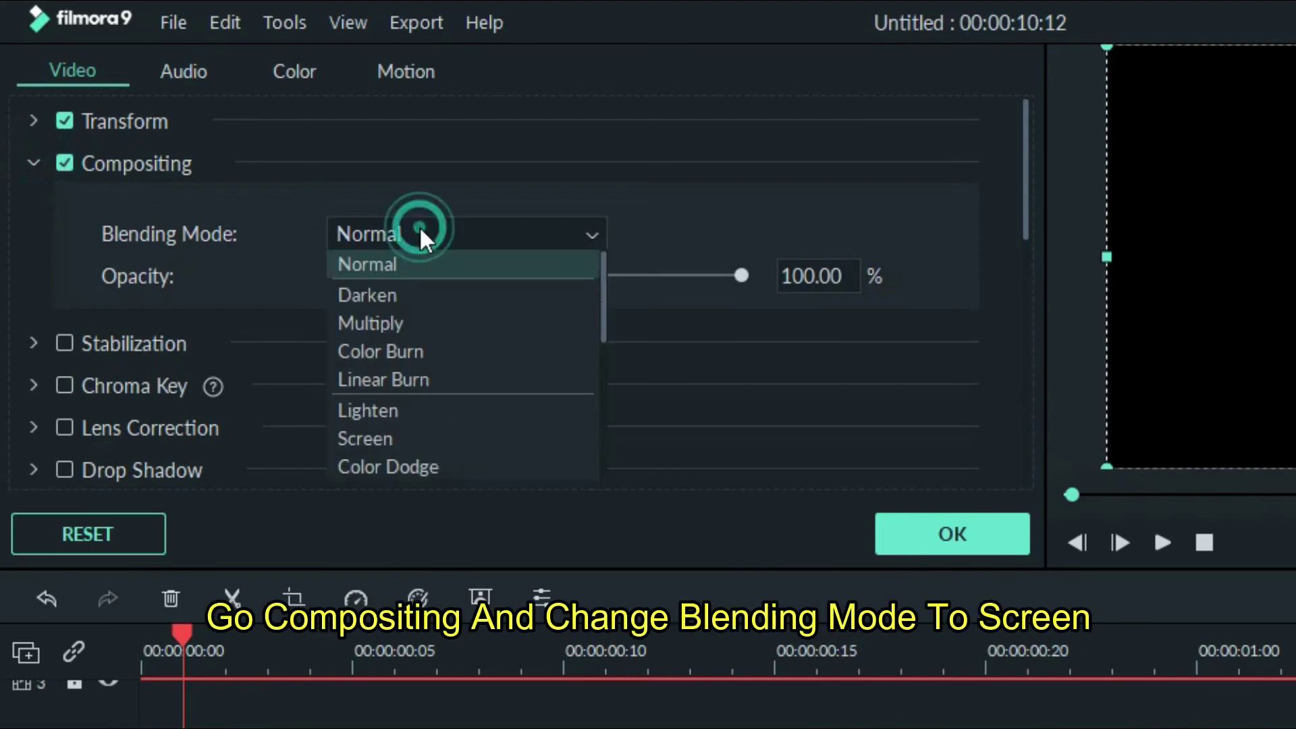
click(364, 439)
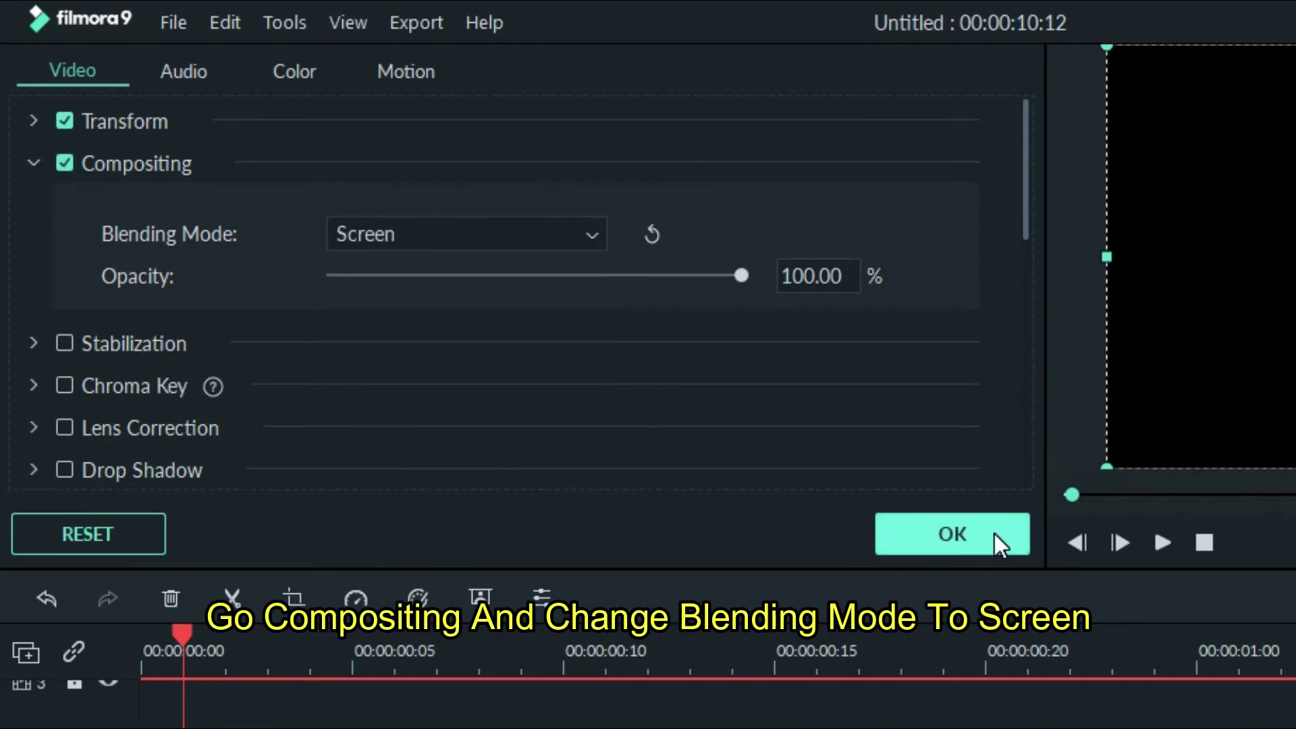
click(993, 534)
drag(809, 490, 520, 477)
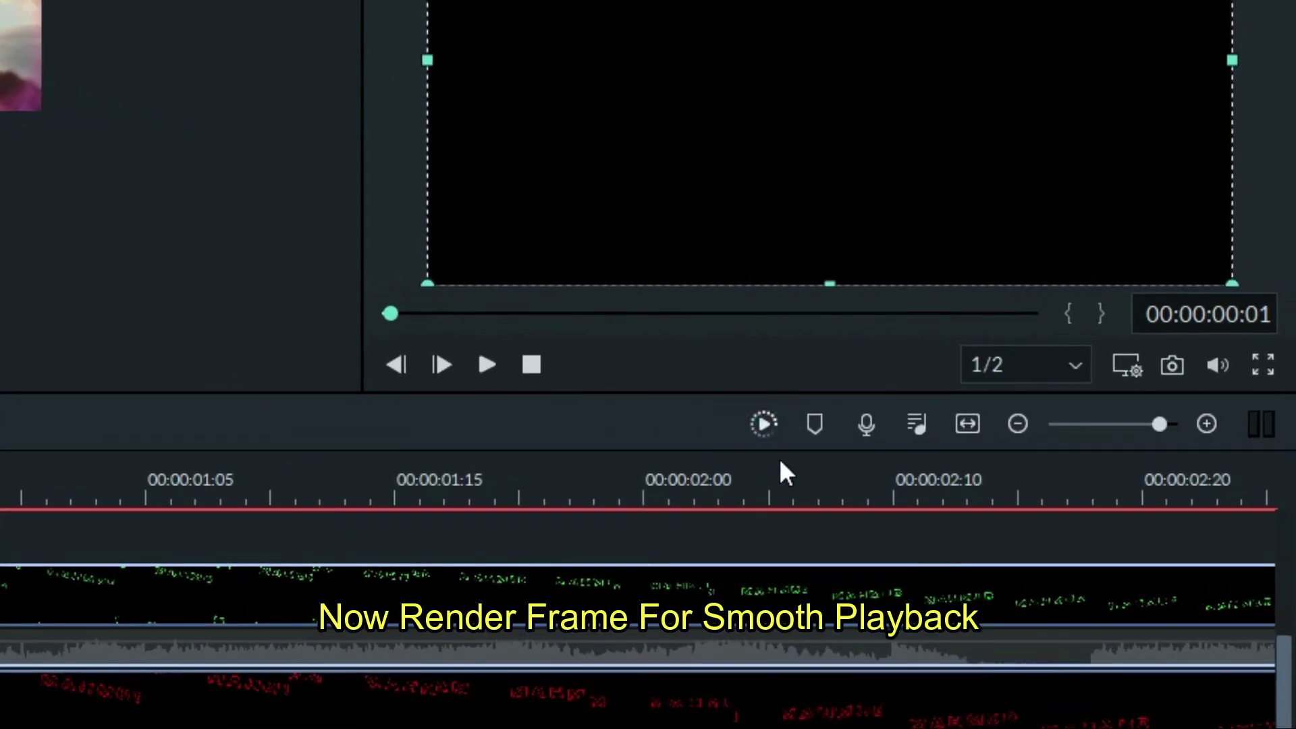
Render a smooth-playback preview, then play the glowing red and green MAHMUD intro.
key(Return)
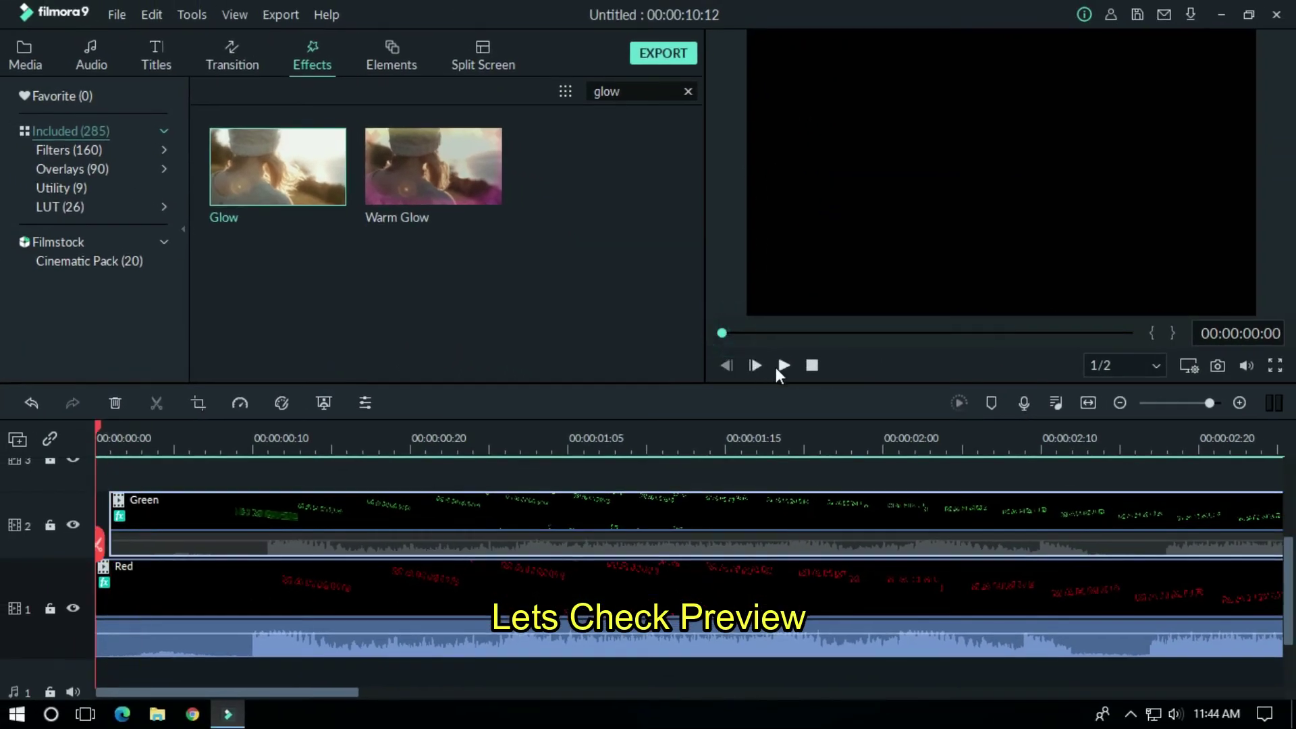
click(783, 364)
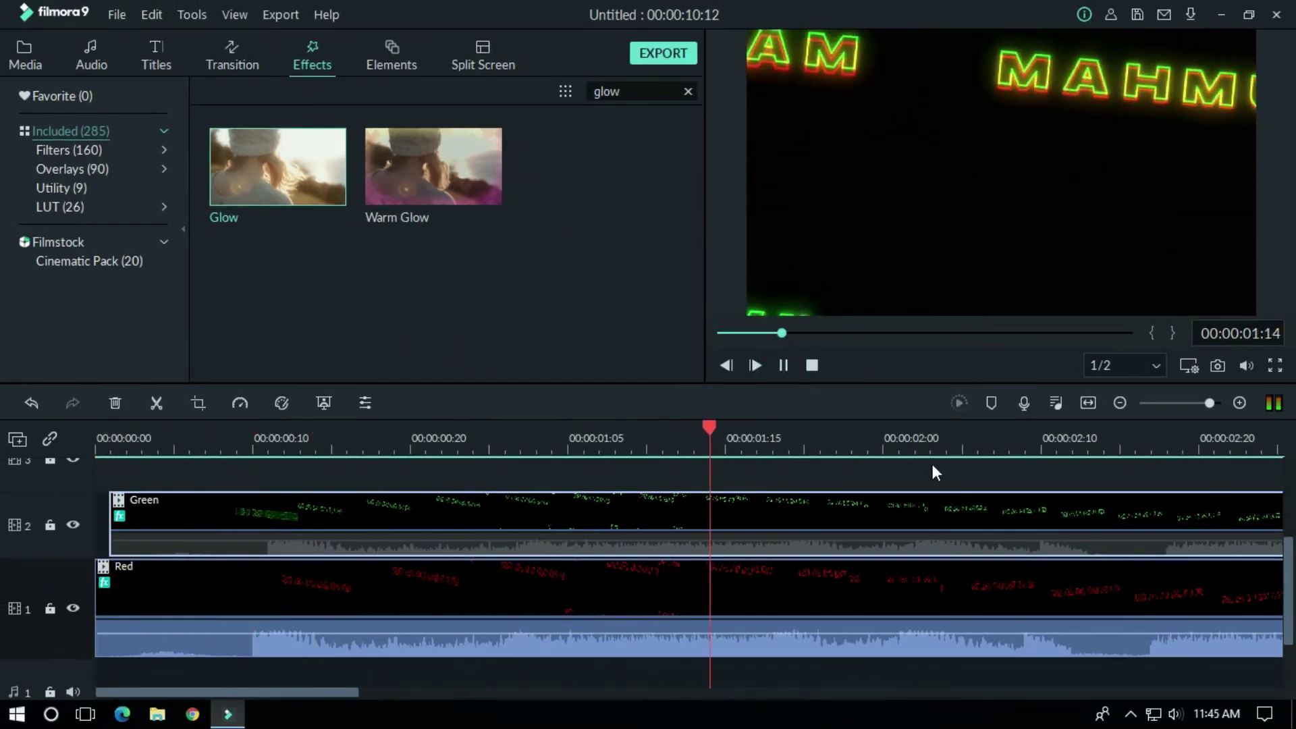